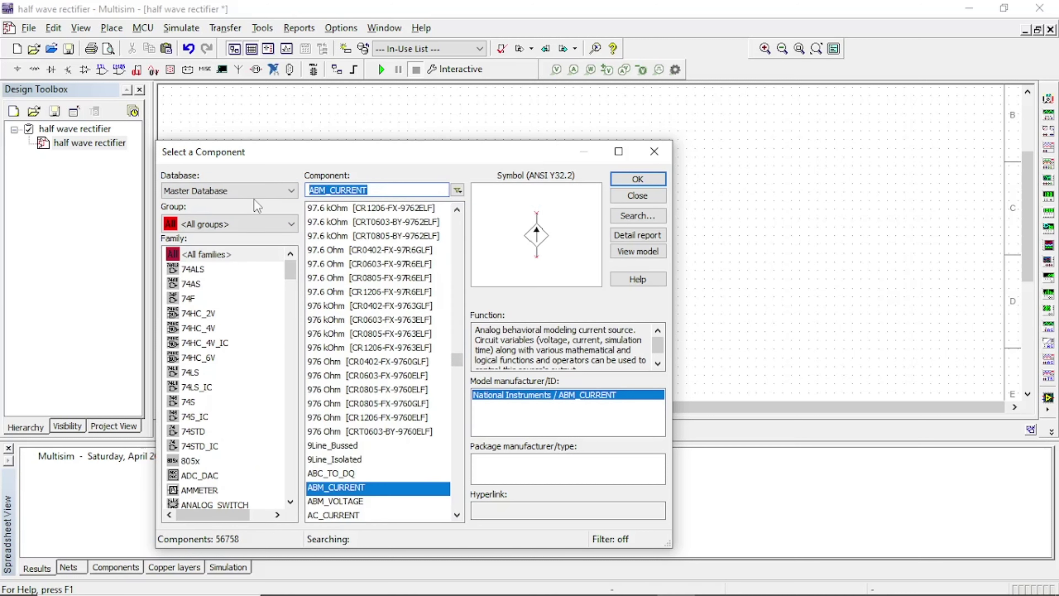
Find the TRANSFORMER_RATED component and place it to the right of the AC voltage source.
key("BackSpace")
type("tra")
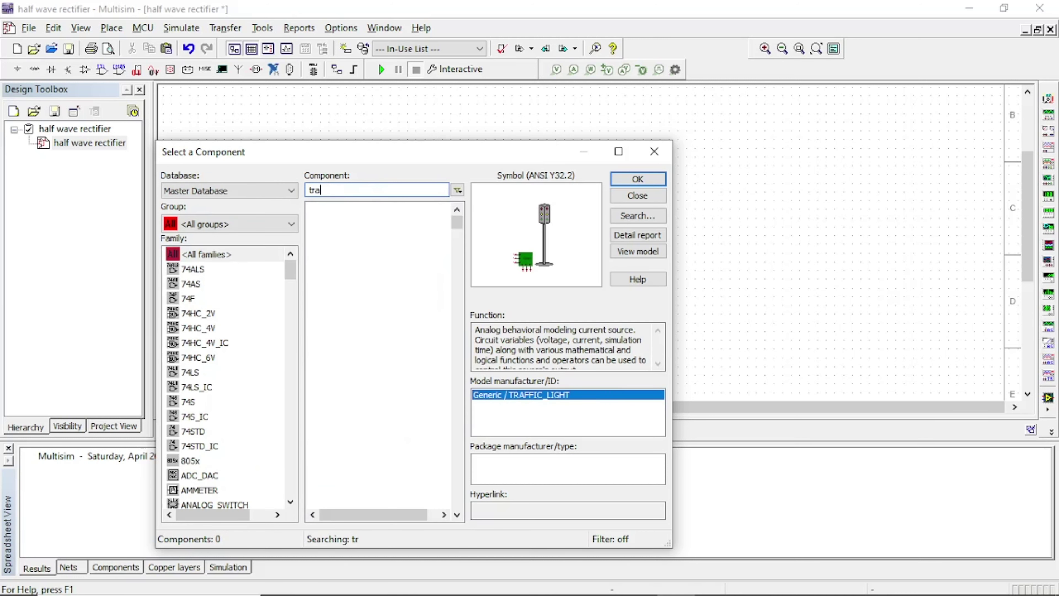
type("nsf")
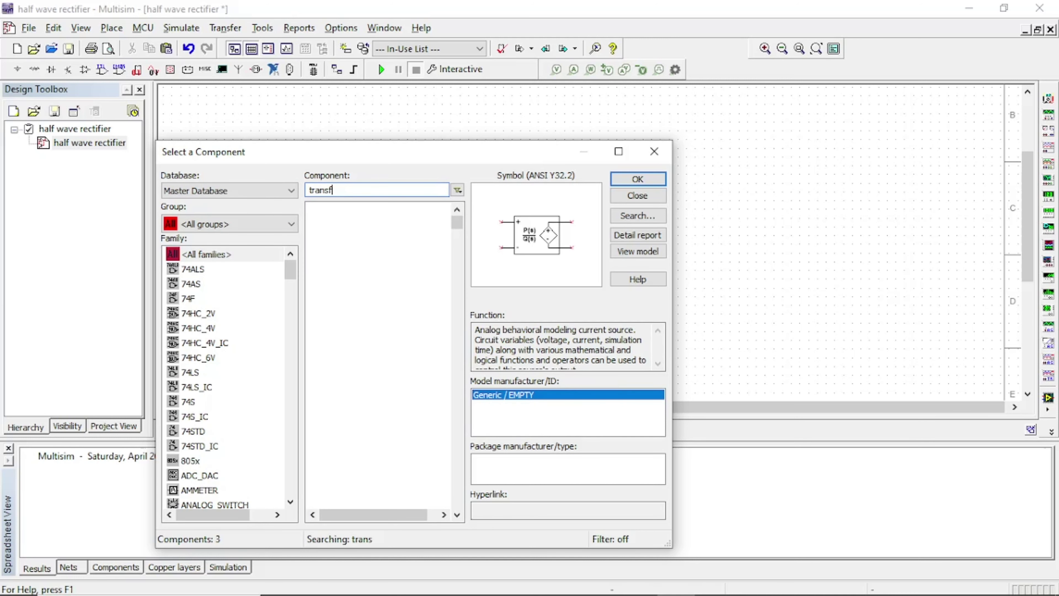
type("or")
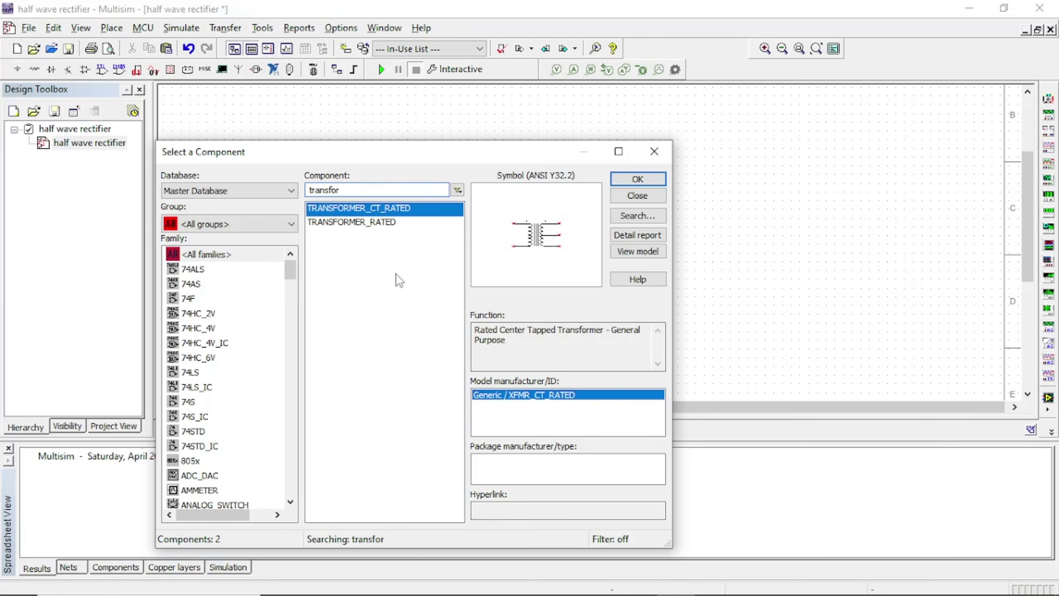
left_click(351, 222)
left_click(638, 179)
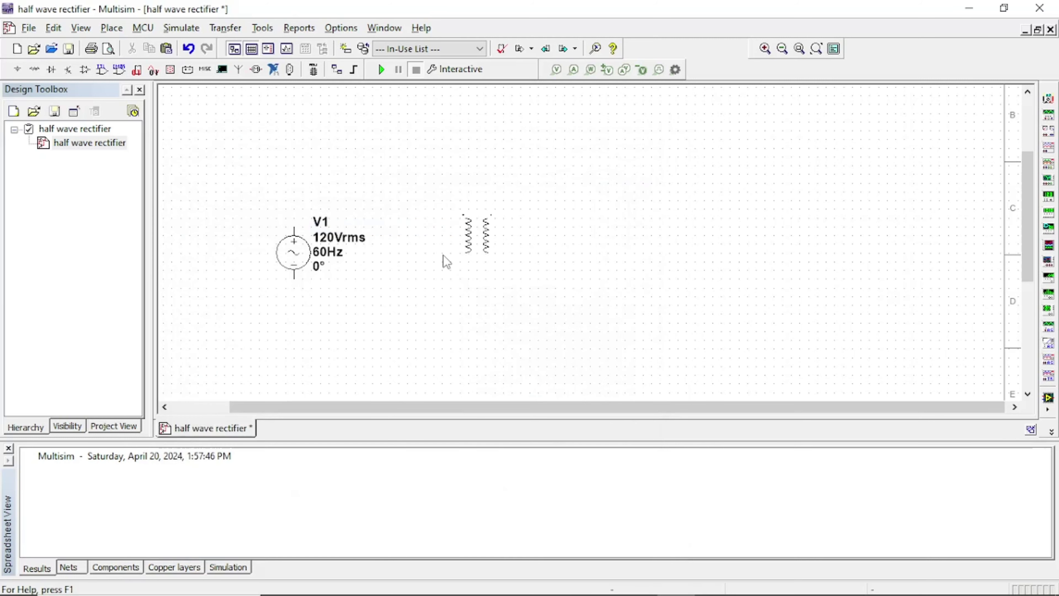
left_click(392, 271)
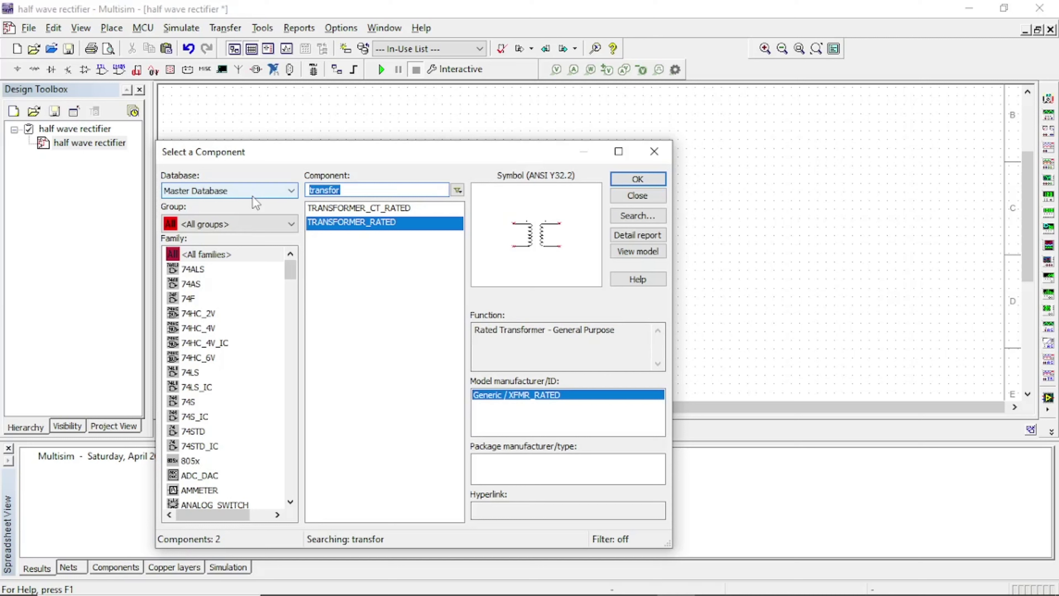
Find the 1N4007G diode and place it above and to the right of the transformer.
type("1n400")
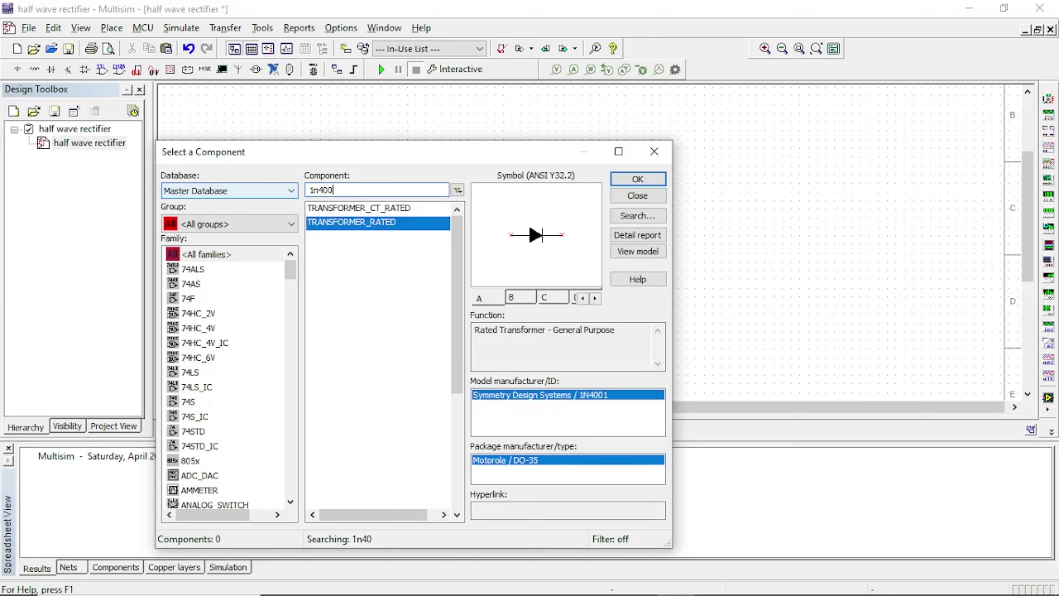
type("7")
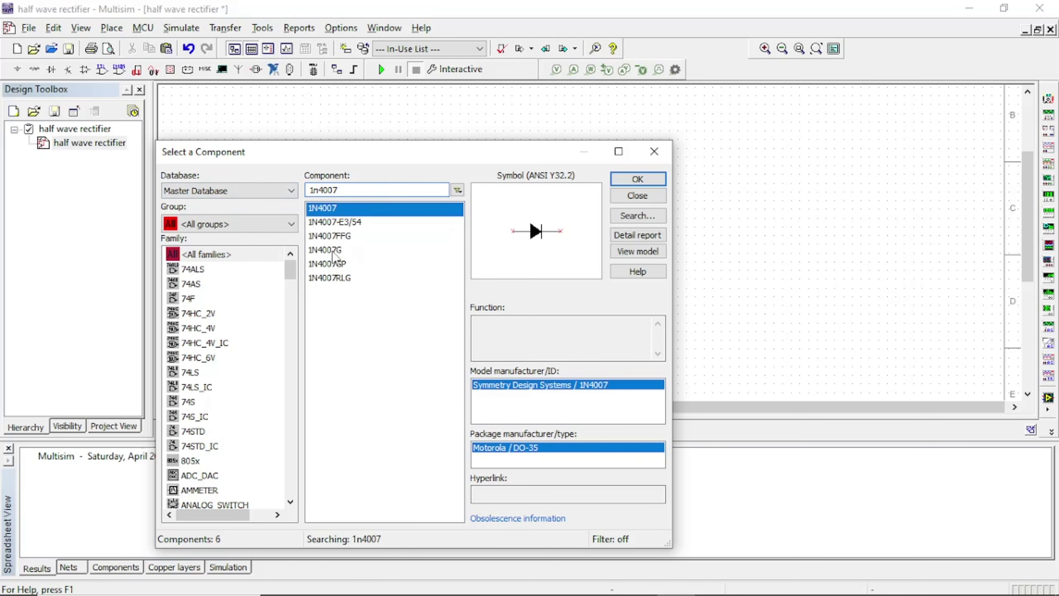
left_click(333, 253)
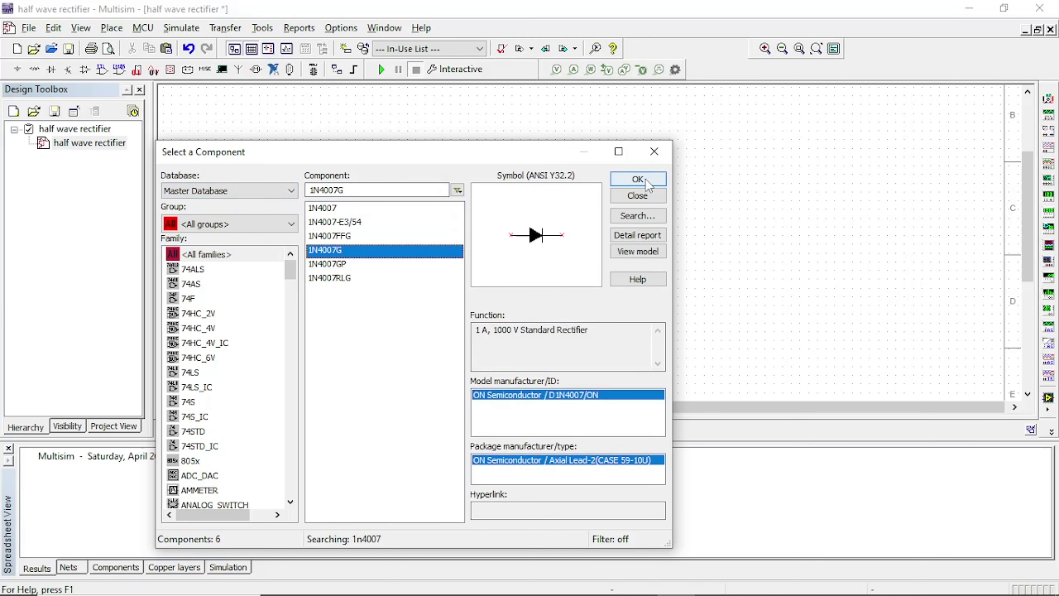
left_click(637, 180)
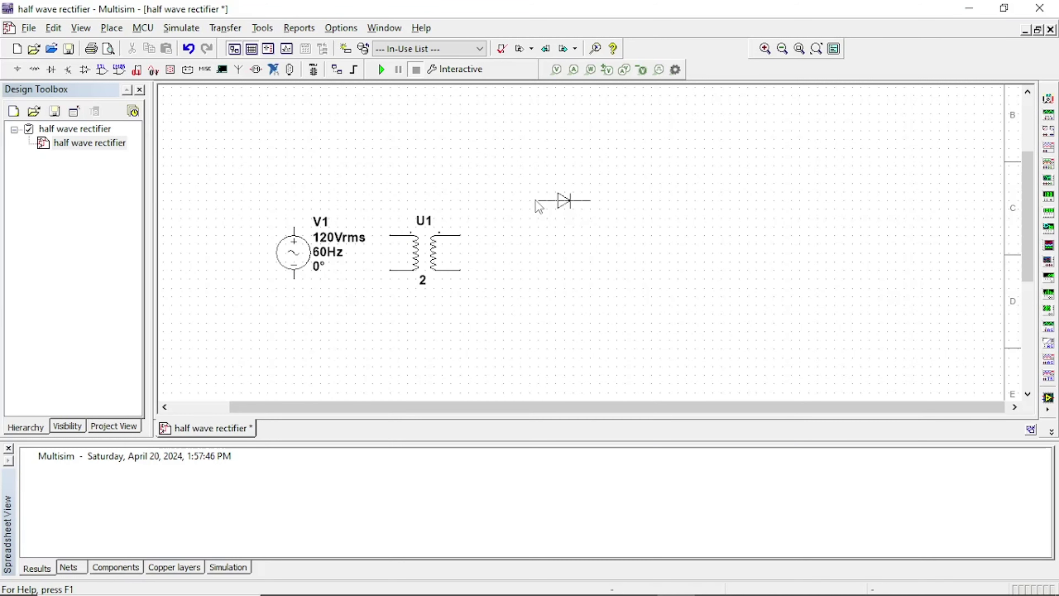
left_click(536, 201)
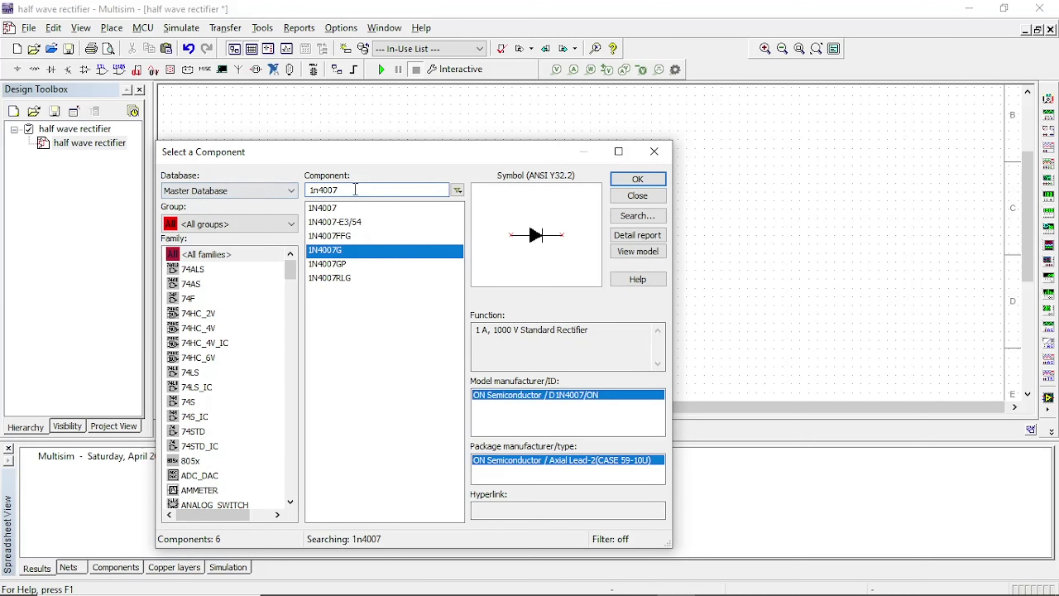
Find the RESISTOR_RATED component and place it rotated to vertical, below and to the right of the diode.
double_click(356, 189)
type("d")
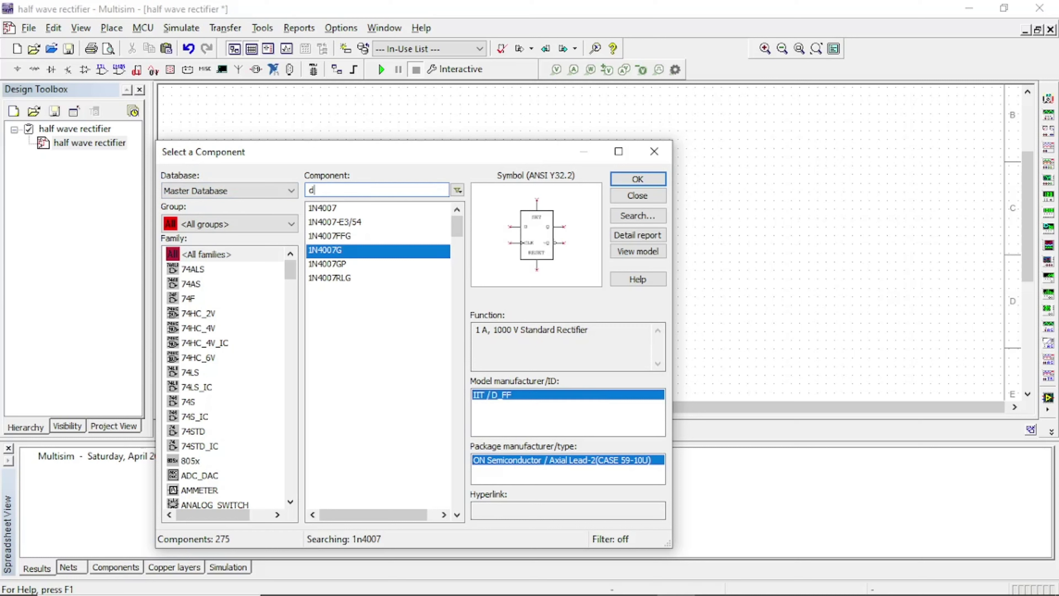
key("BackSpace")
type("re")
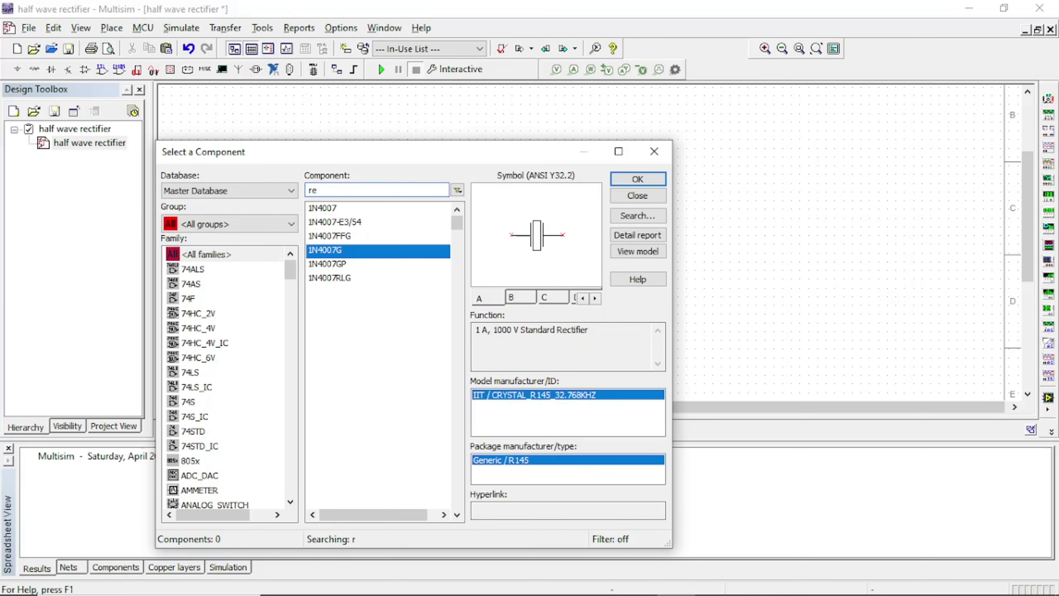
type("si")
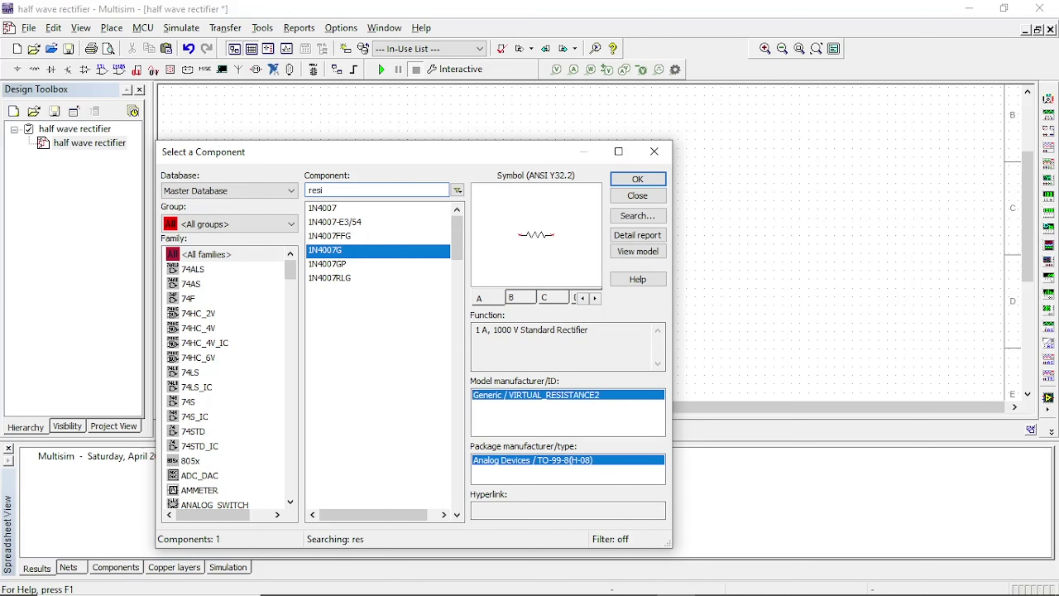
type("s")
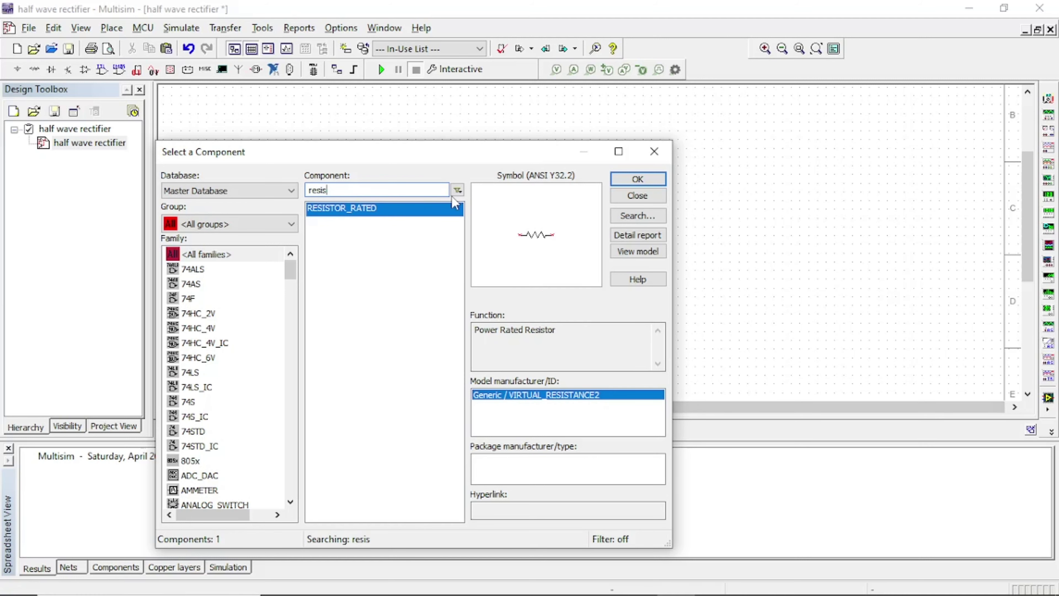
left_click(648, 179)
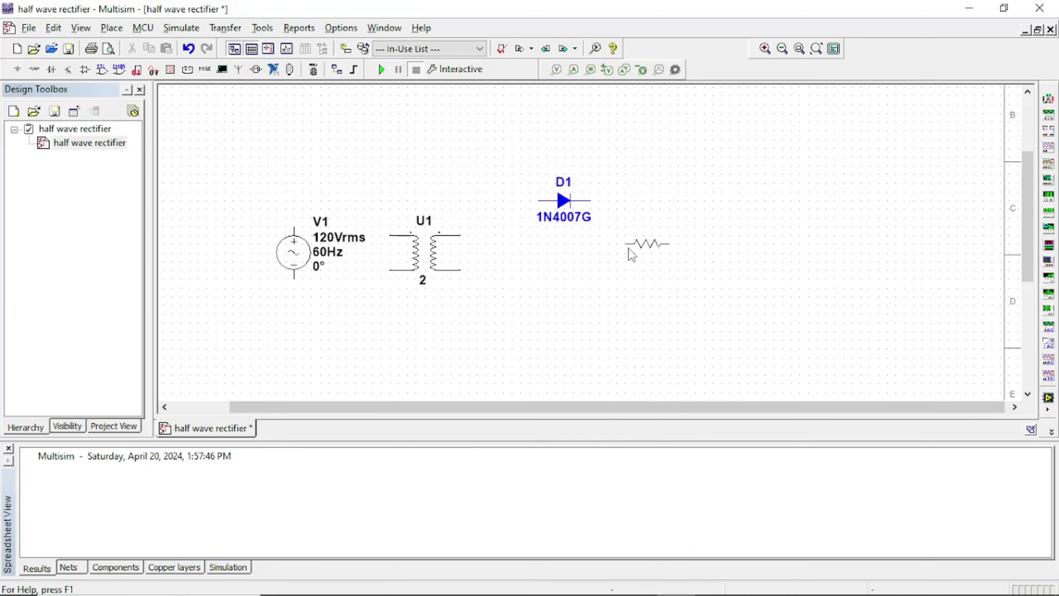
key("ctrl+r")
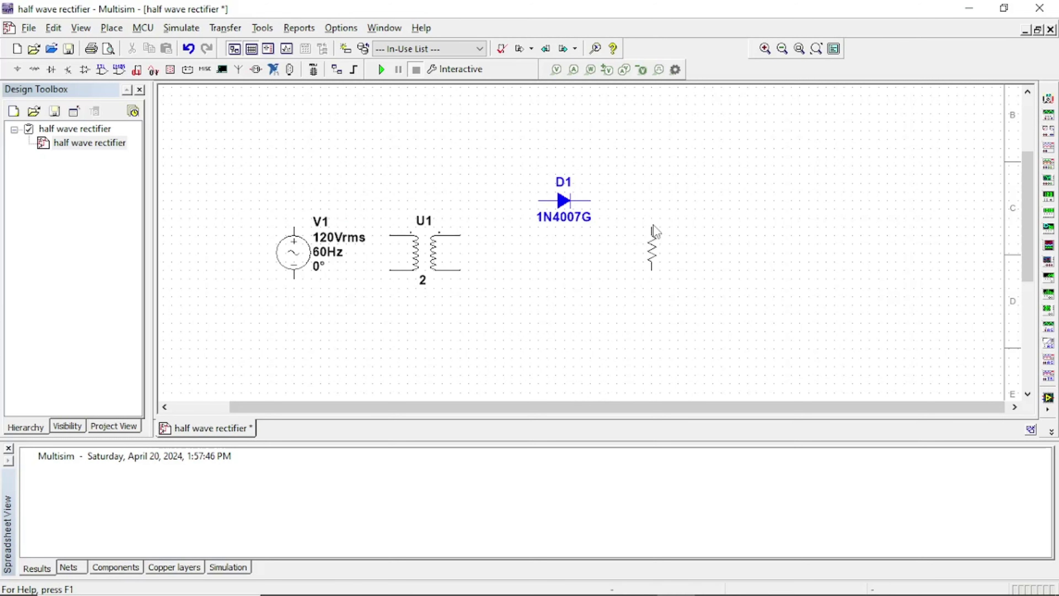
left_click(654, 225)
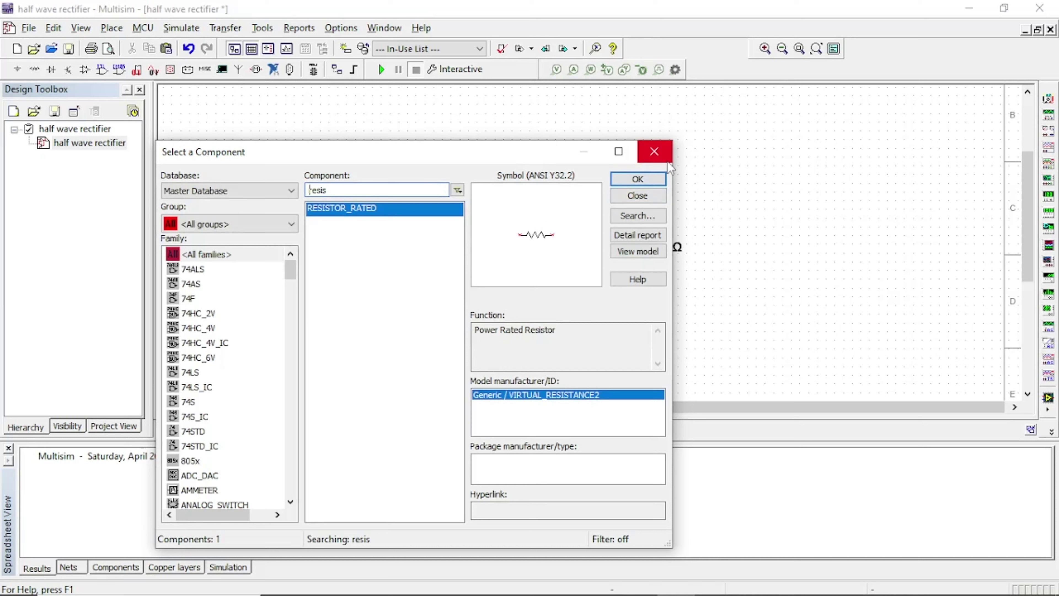
Place a ground symbol below the diode and finish adding components.
key("ctrl+a")
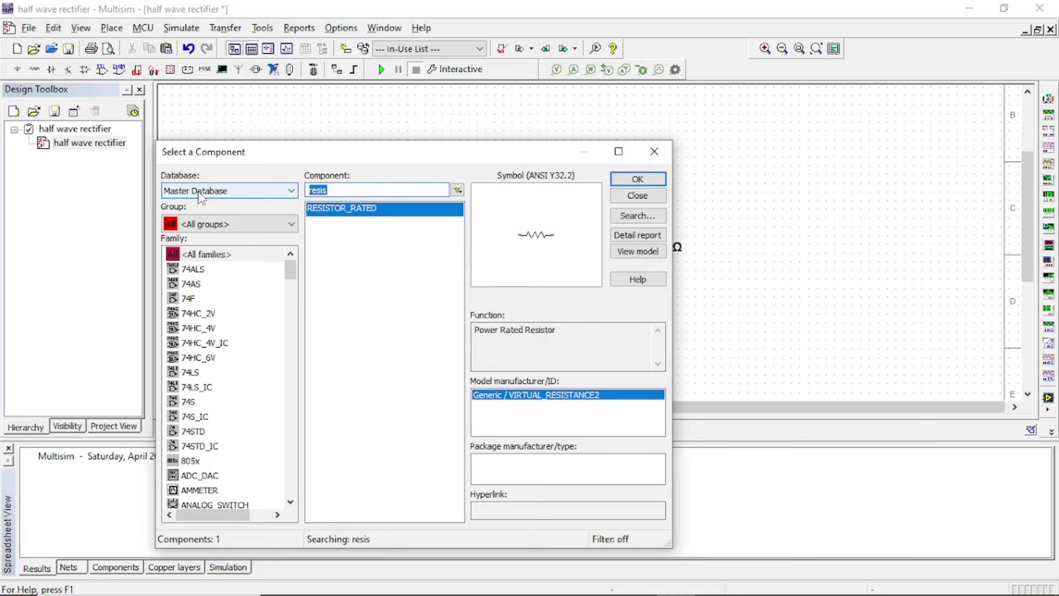
type("gro")
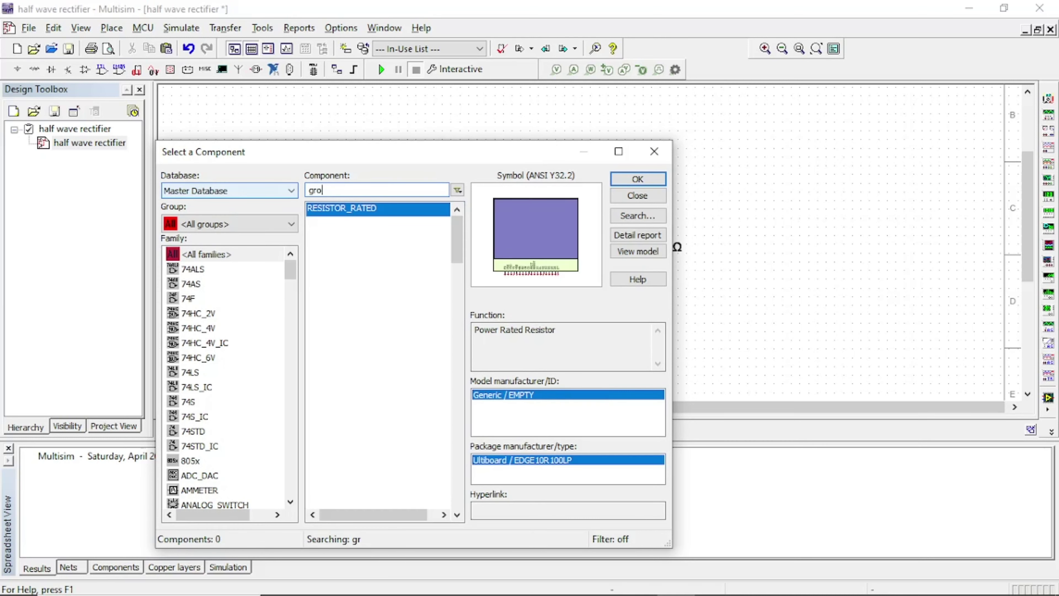
type("und")
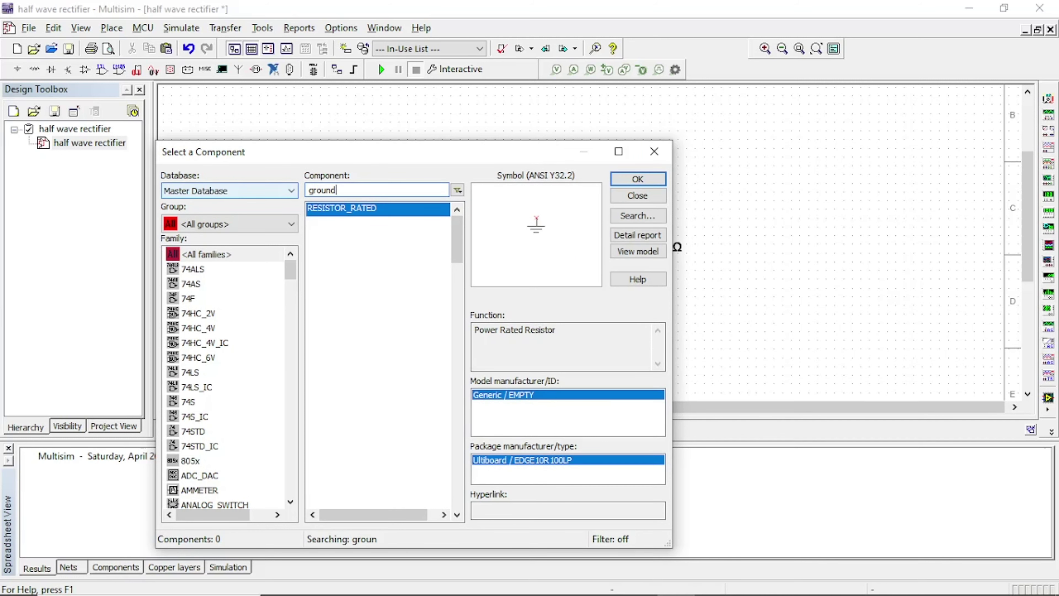
left_click(620, 173)
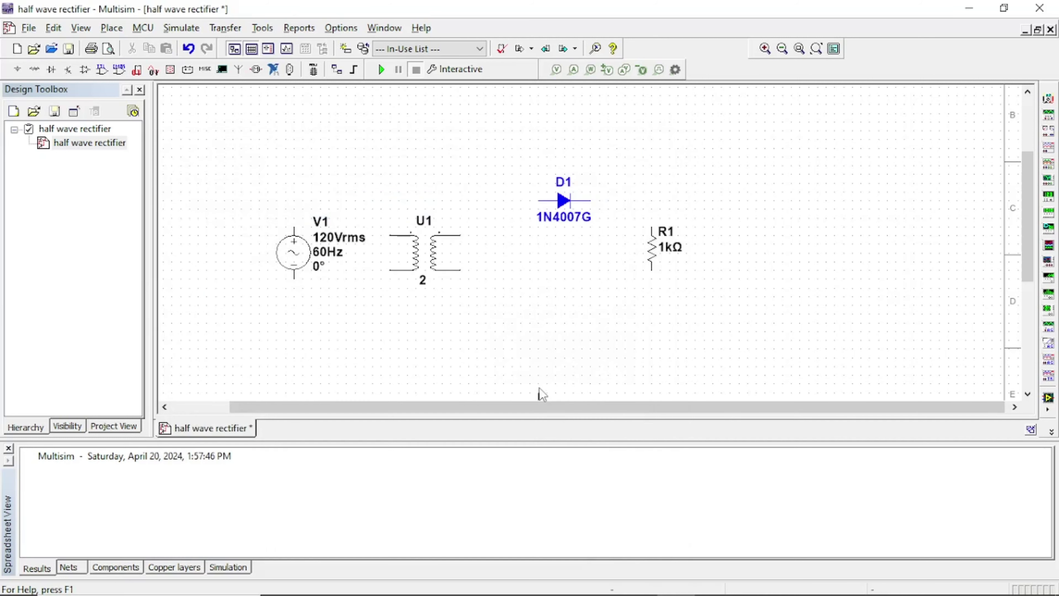
left_click(565, 344)
left_click(655, 151)
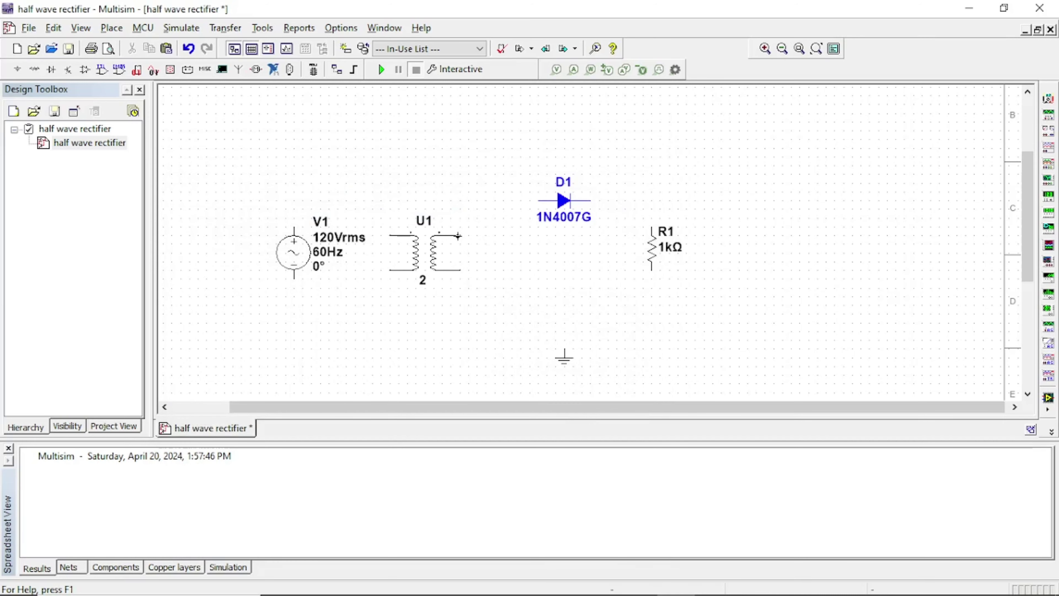
Wire the transformer's secondary, the diode and the resistor into a closed loop and connect the ground to its lower wire.
left_click(458, 236)
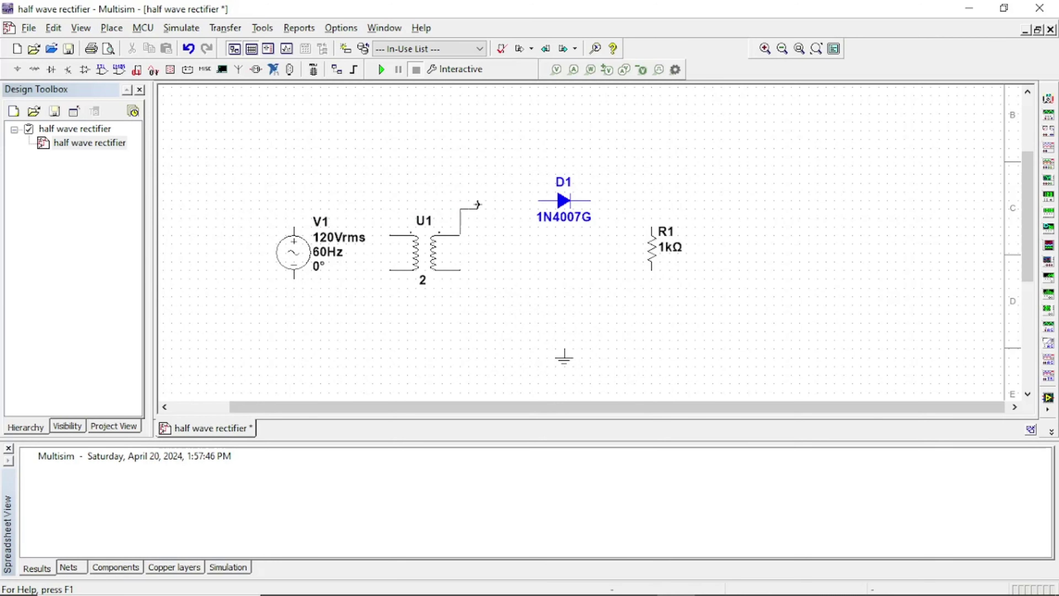
left_click(535, 200)
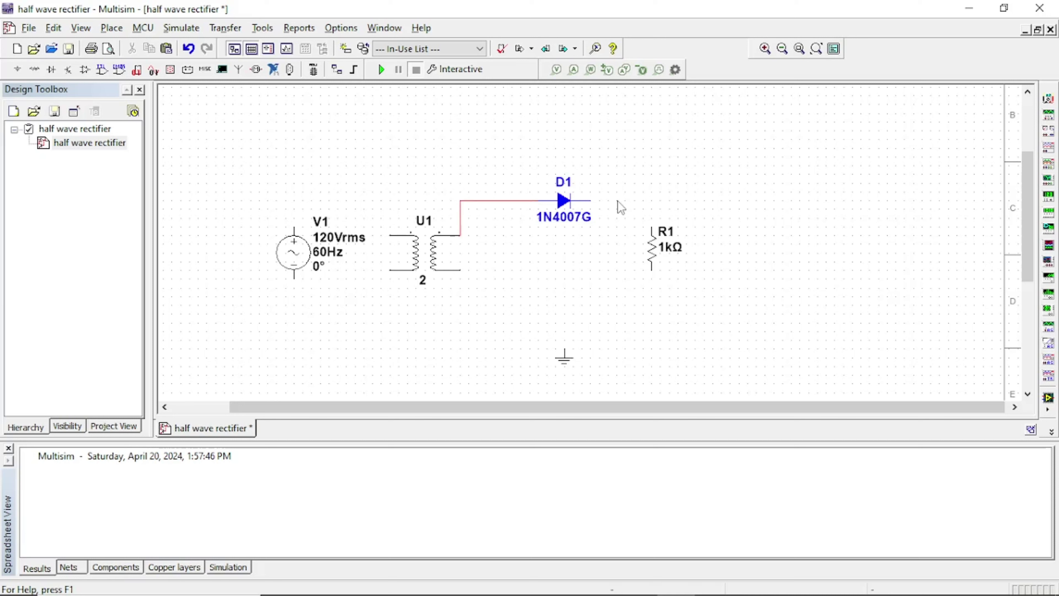
left_click(588, 202)
left_click(652, 228)
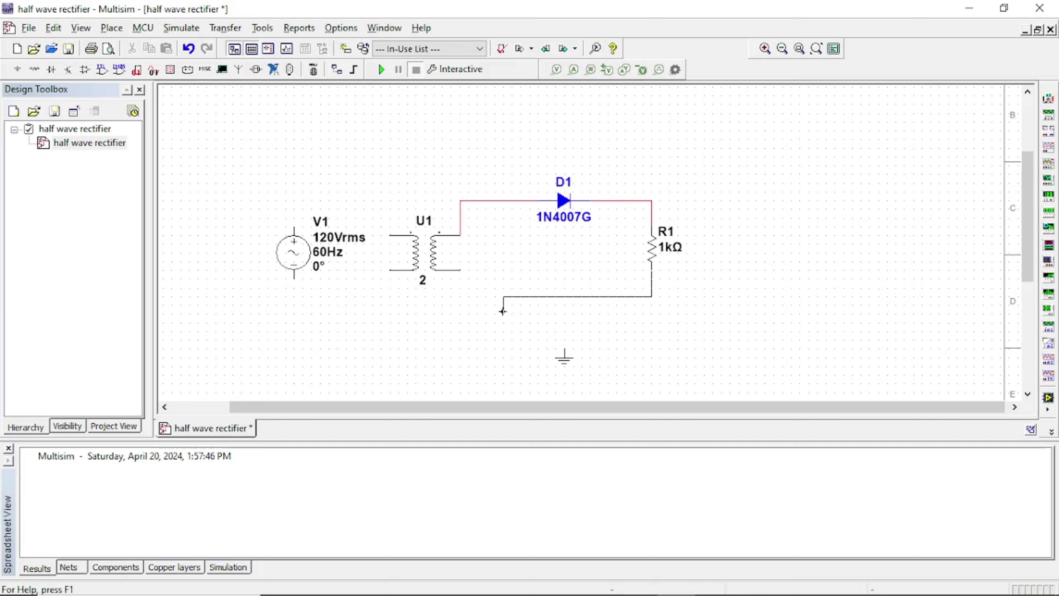
left_click(459, 272)
left_click(564, 349)
left_click(565, 297)
Wire both terminals of the AC voltage source to the transformer's primary winding.
left_click(294, 230)
left_click(391, 236)
left_click(390, 270)
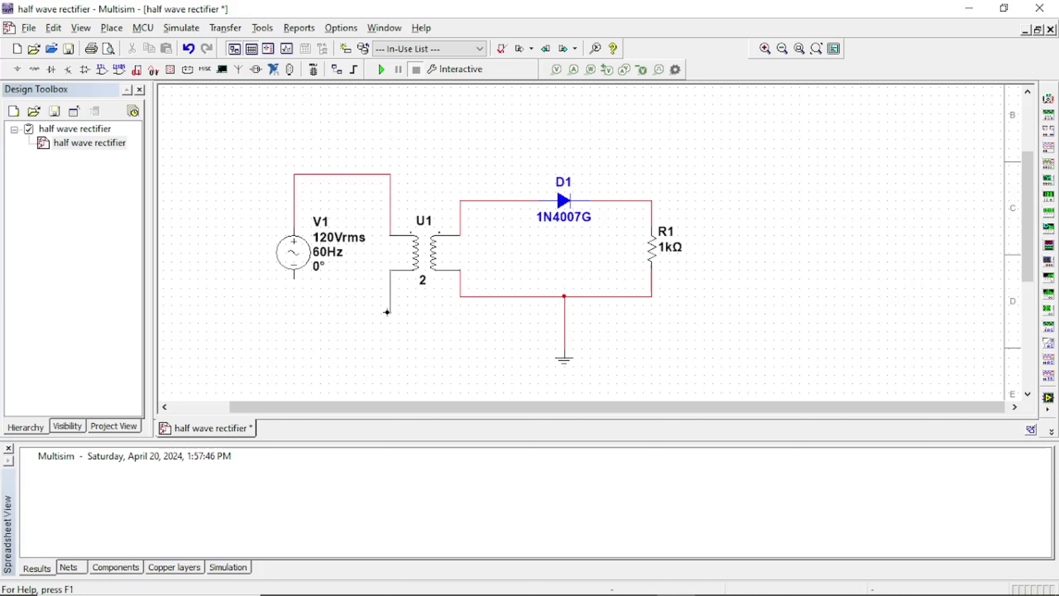
left_click(294, 278)
Set the net color of the upper wire between the AC source and the transformer's primary to black.
left_click(348, 175)
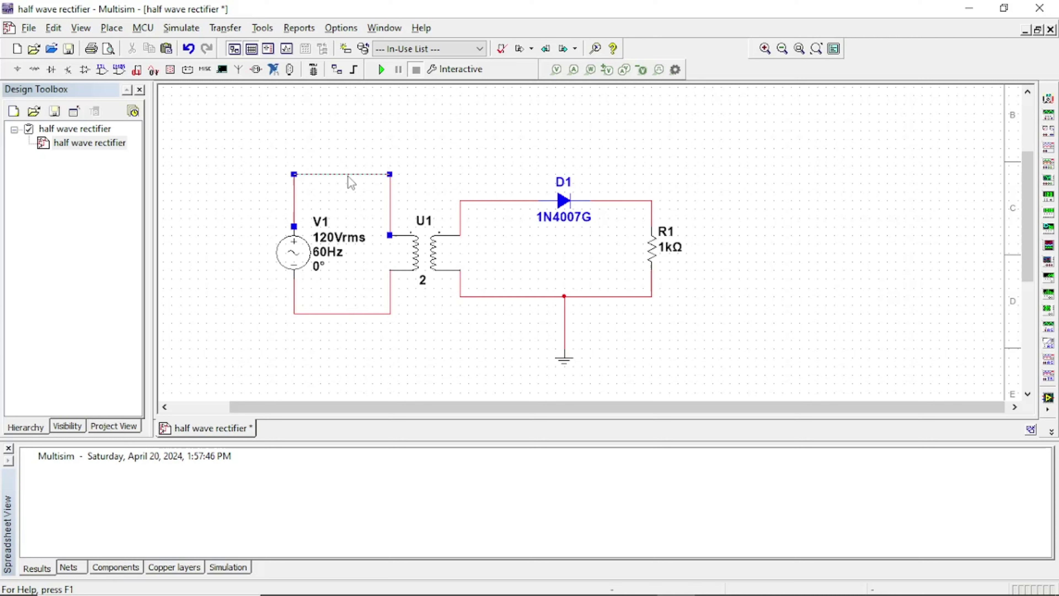
left_click(357, 315, "shift")
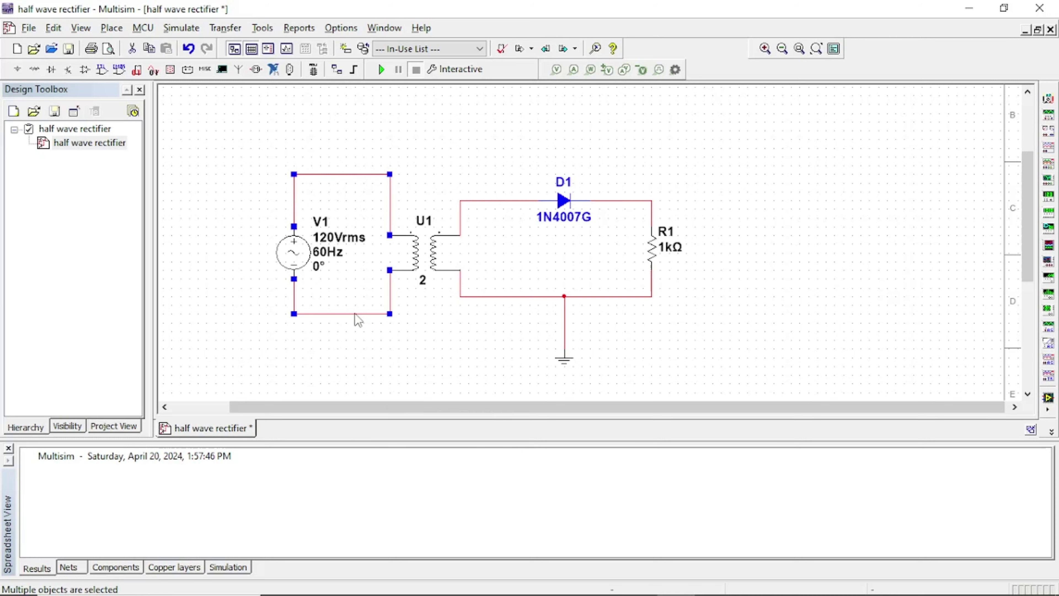
right_click(357, 320)
left_click(407, 433)
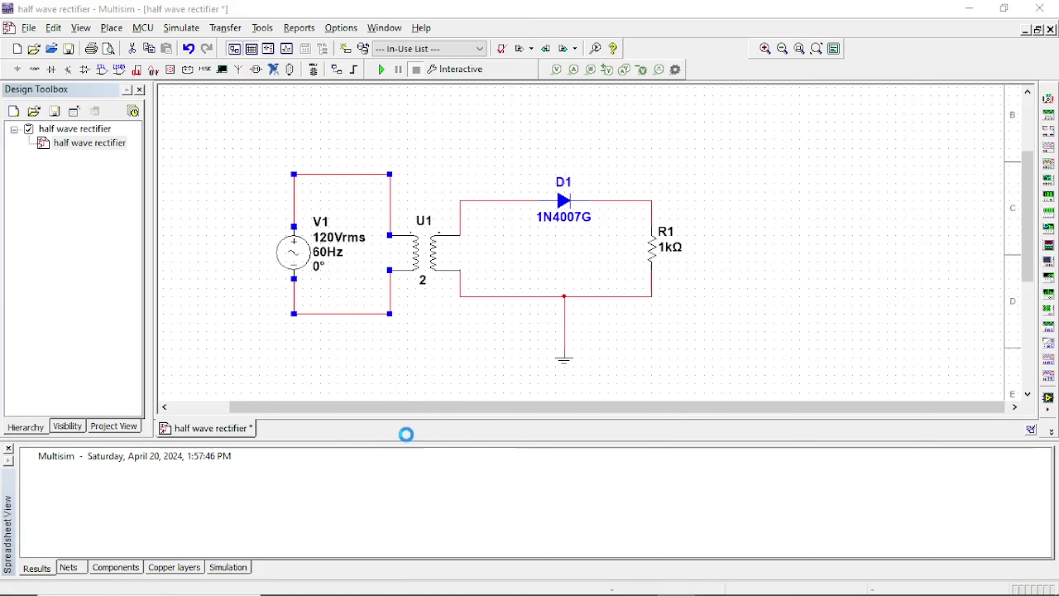
left_click(484, 236)
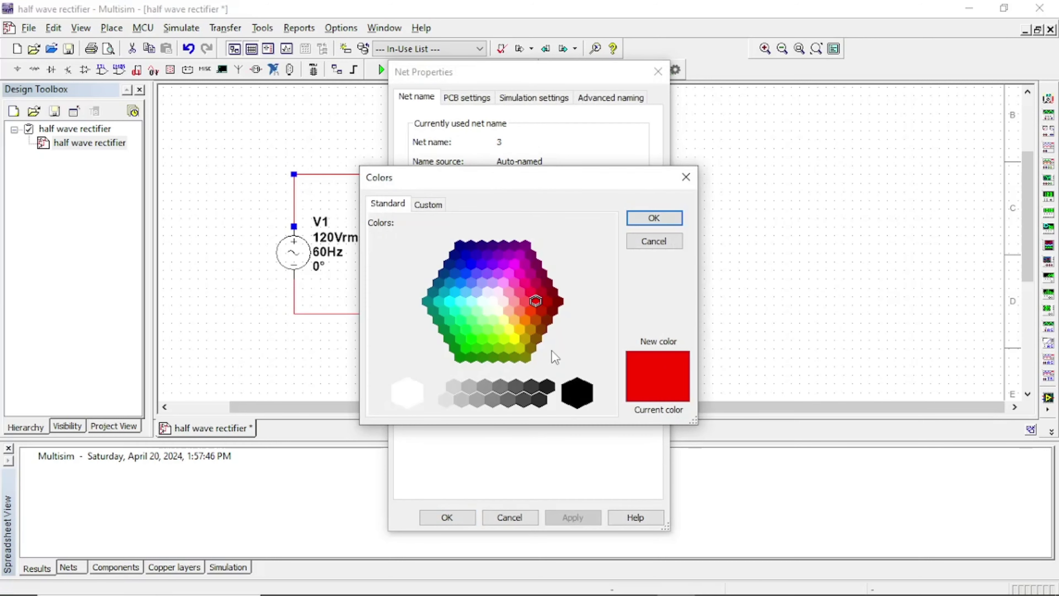
left_click(577, 392)
left_click(654, 217)
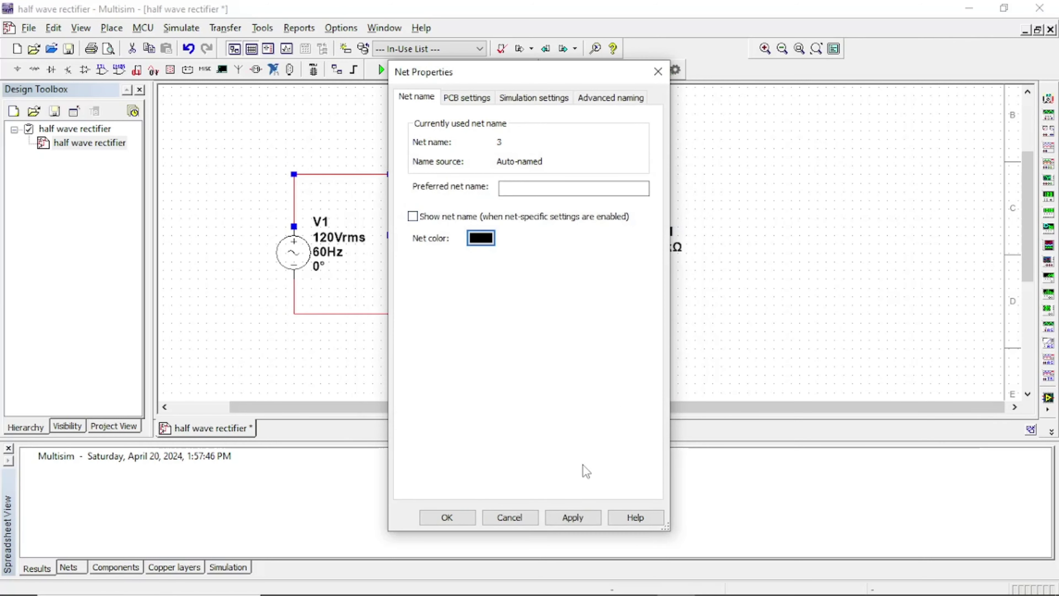
left_click(573, 518)
left_click(447, 518)
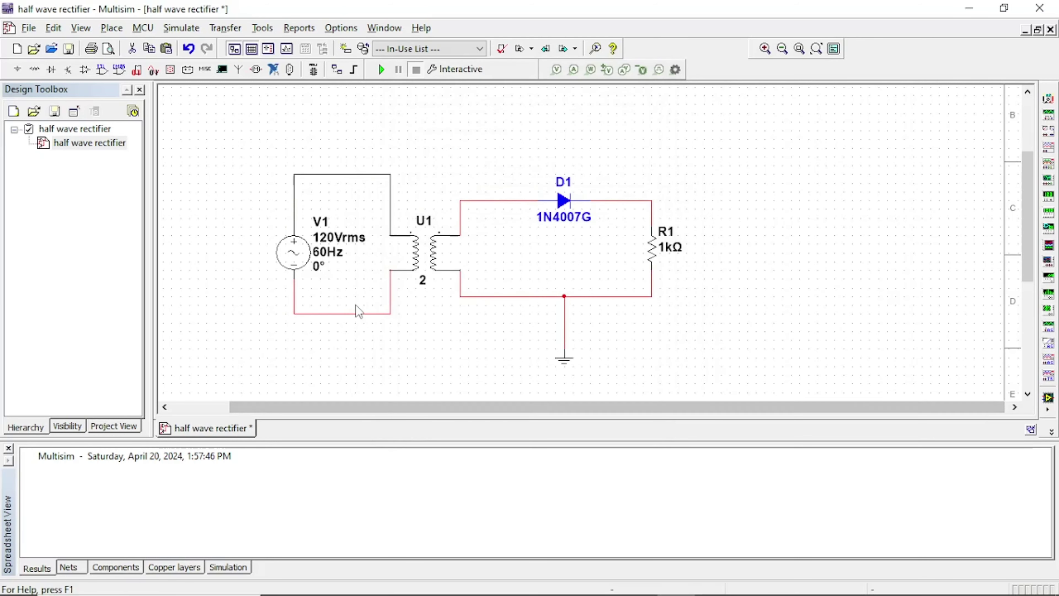
Set the net color of the lower wire between the AC source and the transformer's primary to black.
left_click(358, 313)
right_click(356, 316)
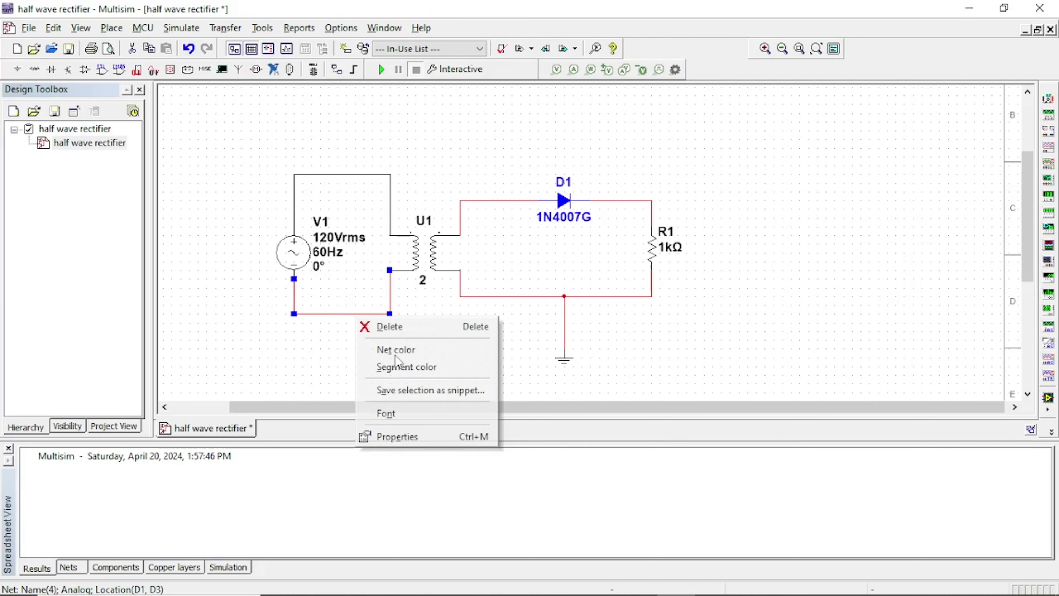
left_click(433, 438)
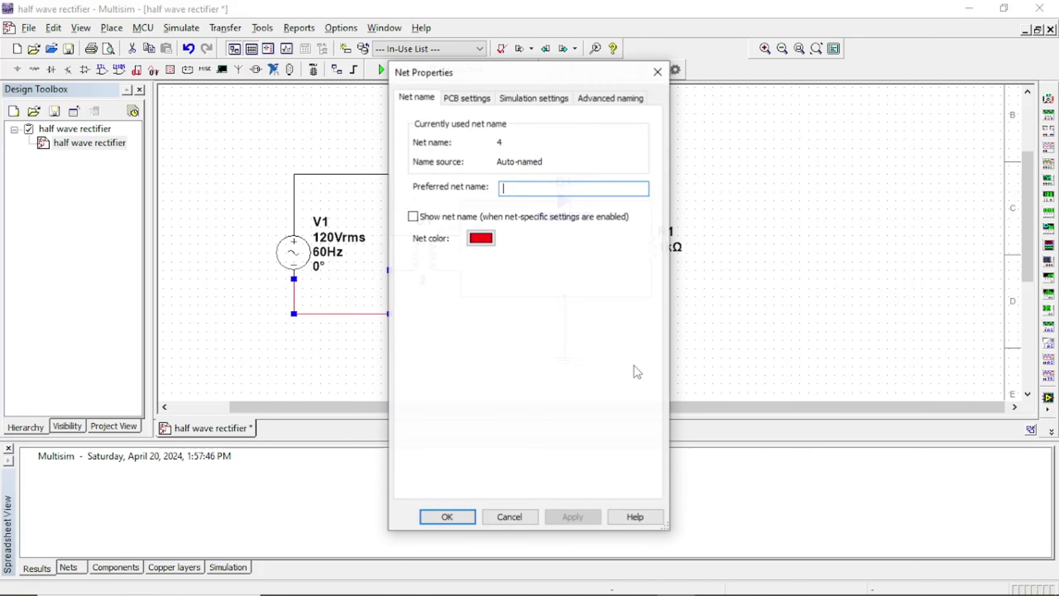
left_click(481, 238)
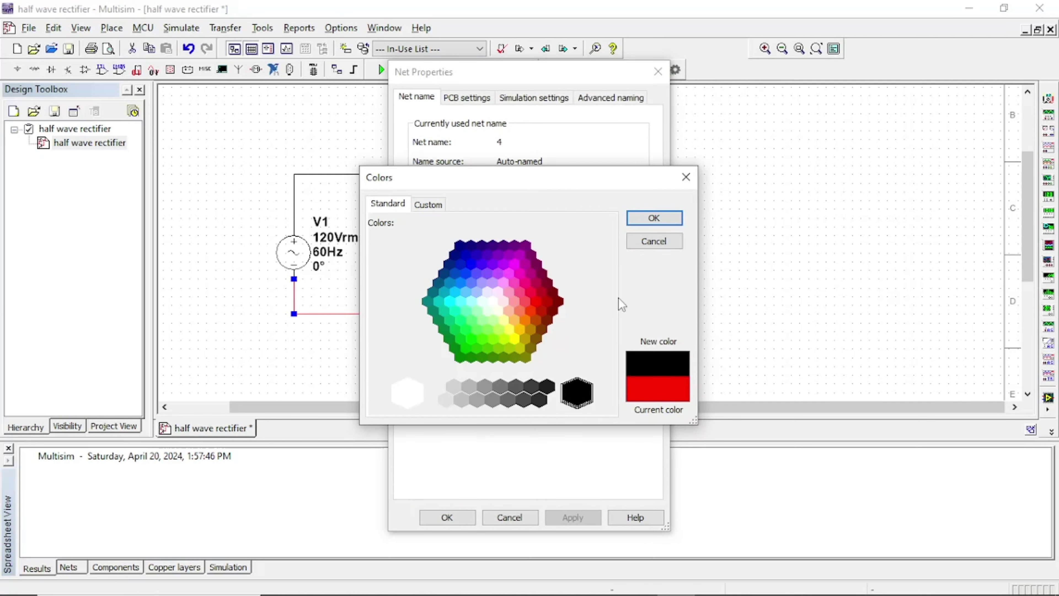
left_click(641, 220)
left_click(571, 517)
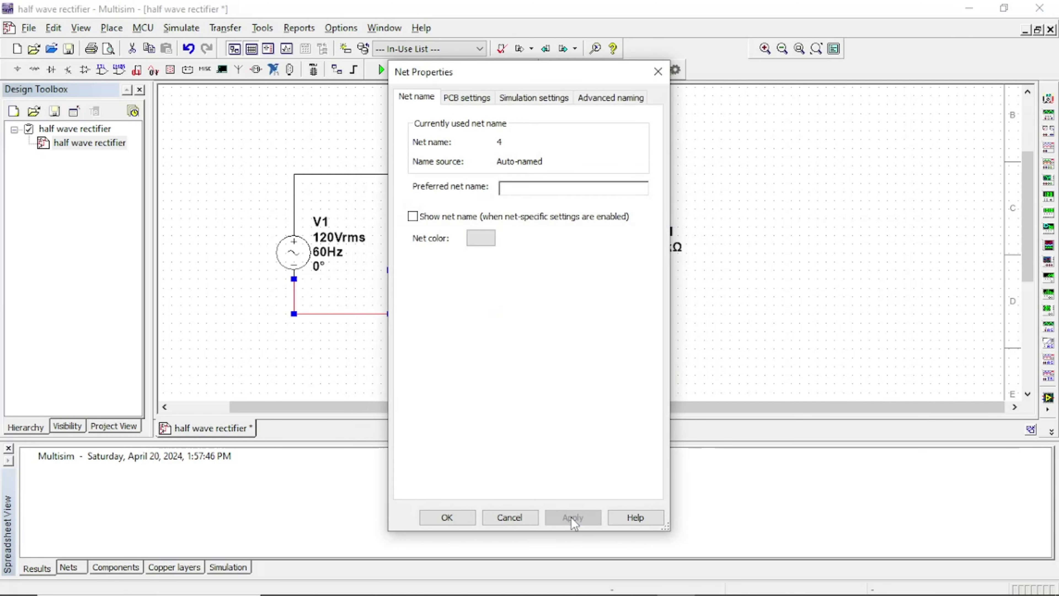
left_click(462, 522)
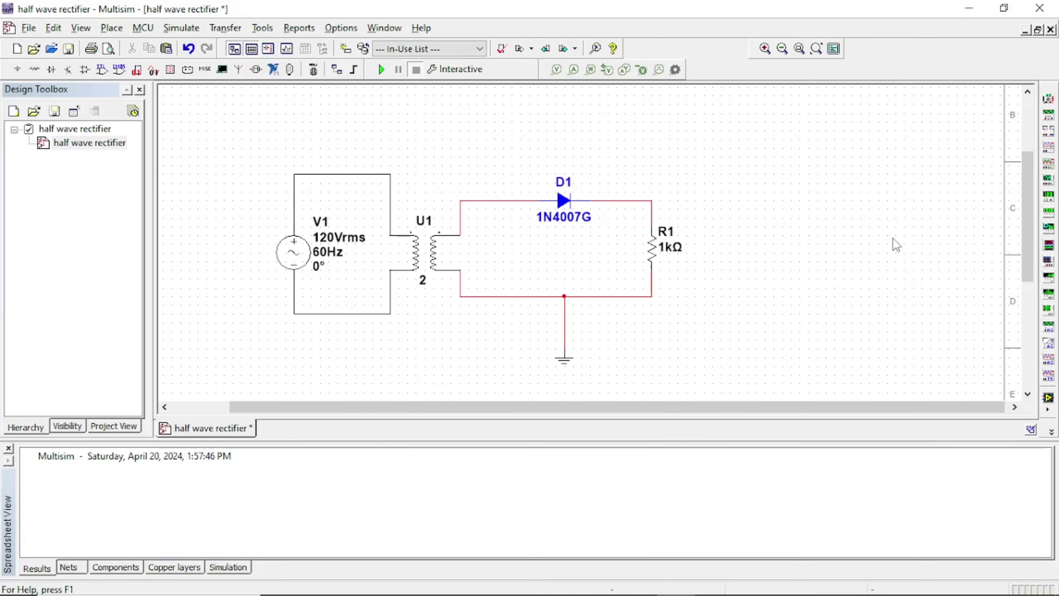
left_click(1050, 179)
left_click(723, 206)
key("ctrl+z")
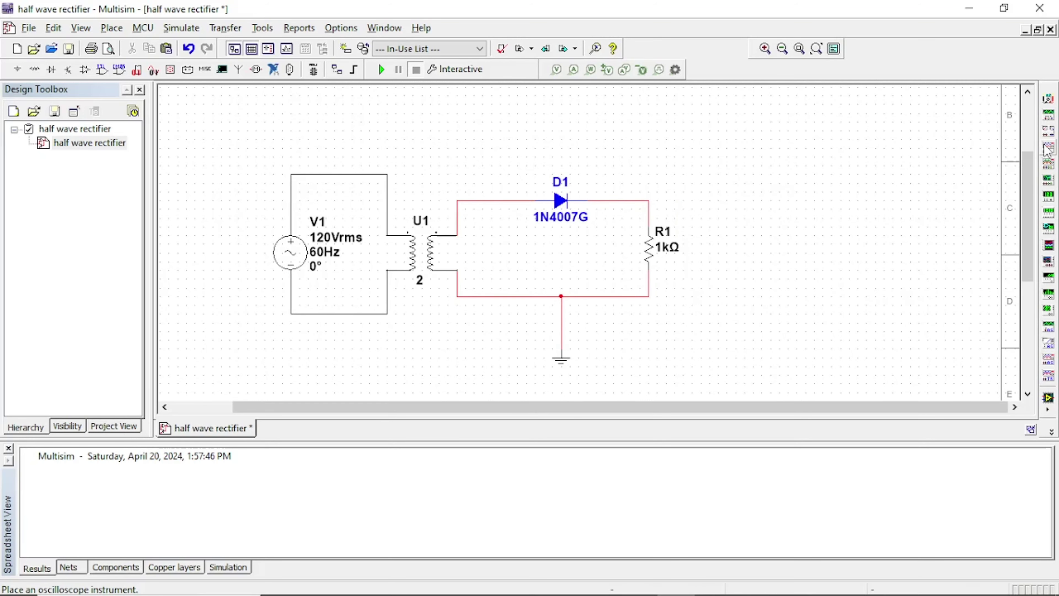
Place a two-channel oscilloscope above and beside the load resistor and wire its channel A terminals across the resistor.
left_click(1049, 148)
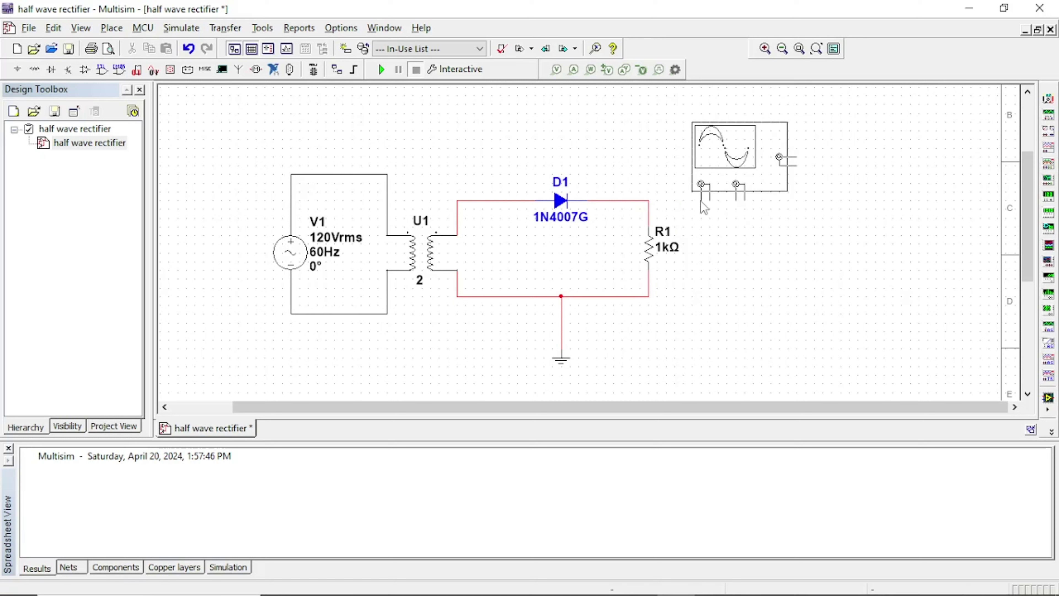
left_click(701, 201)
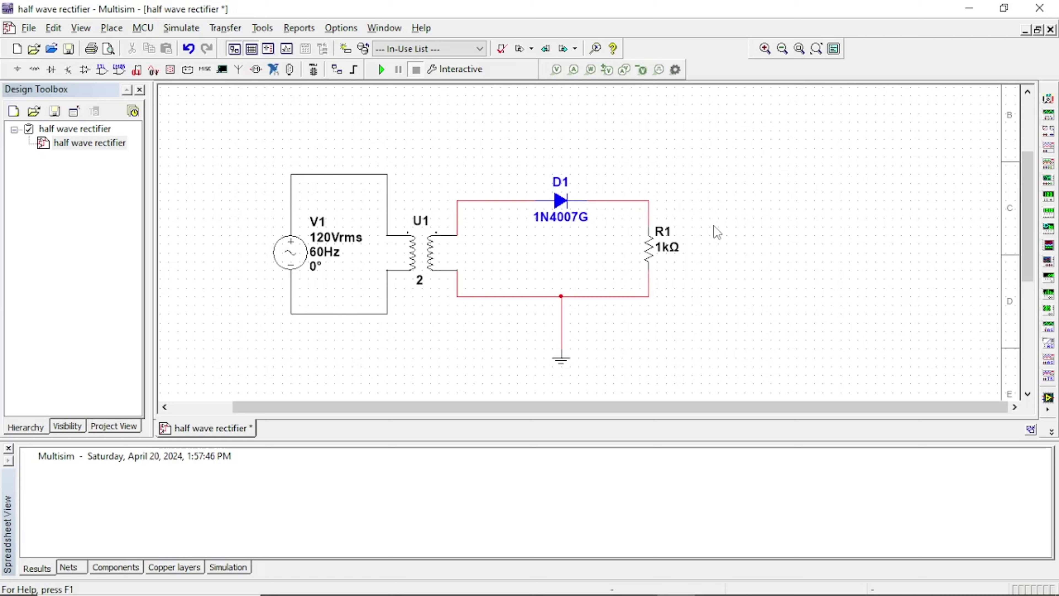
left_click(702, 201)
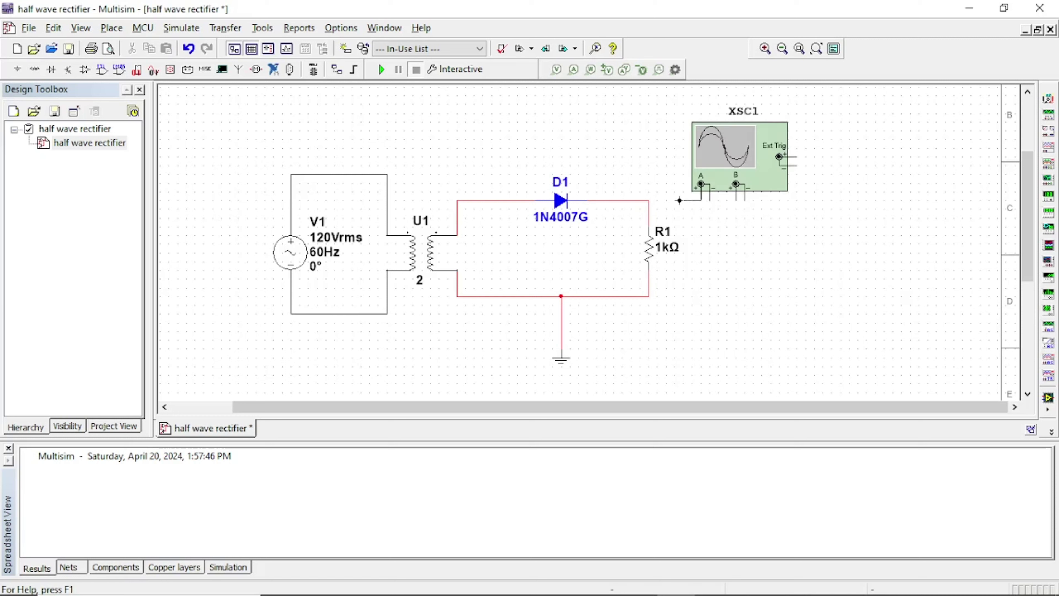
left_click(649, 200)
left_click(711, 202)
left_click(648, 296)
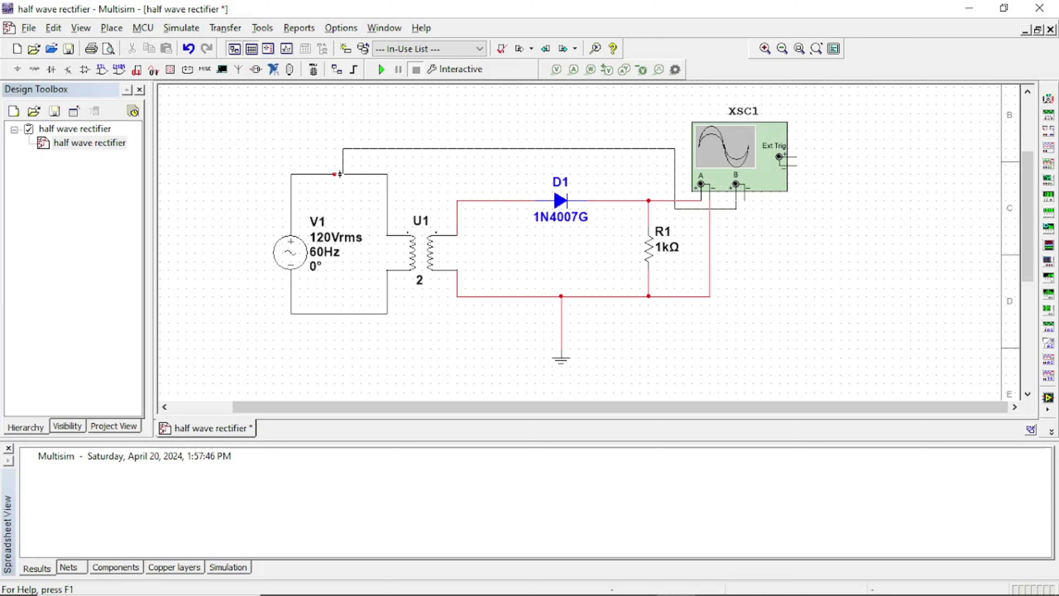
Connect the oscilloscope's channel B terminals to the upper and lower wires of the AC source.
left_click(340, 174)
left_click(745, 201)
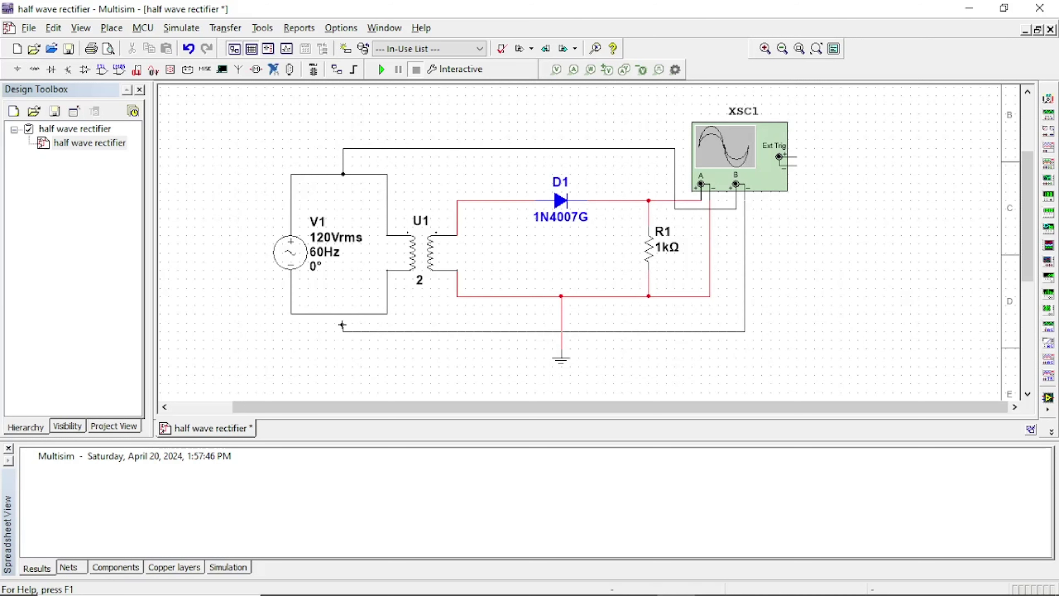
left_click(343, 315)
Run the simulation, open the oscilloscope and set its channel A scale to 50 V/Div.
left_click(381, 69)
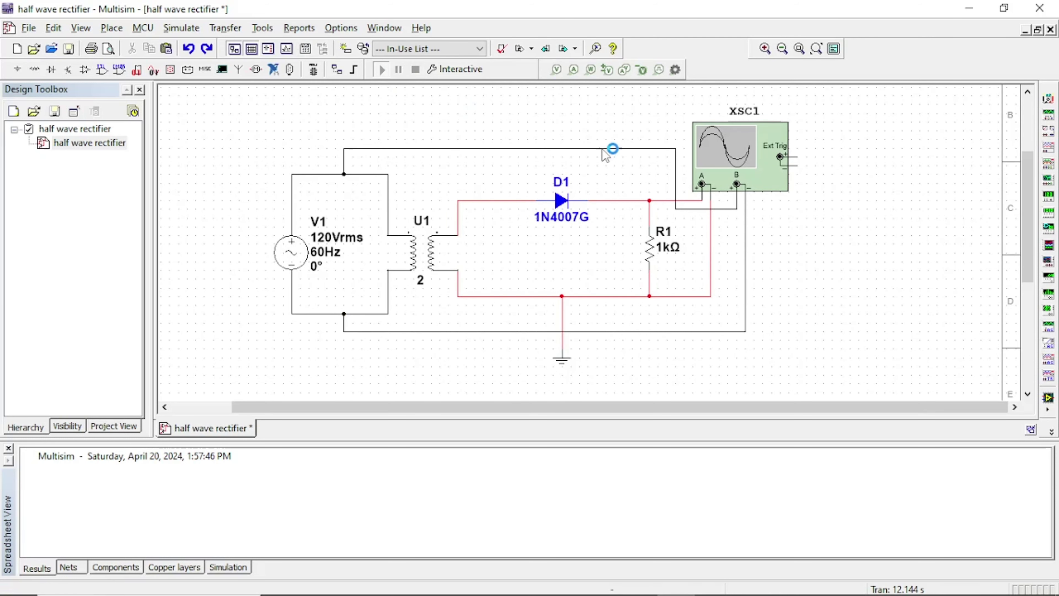
double_click(730, 170)
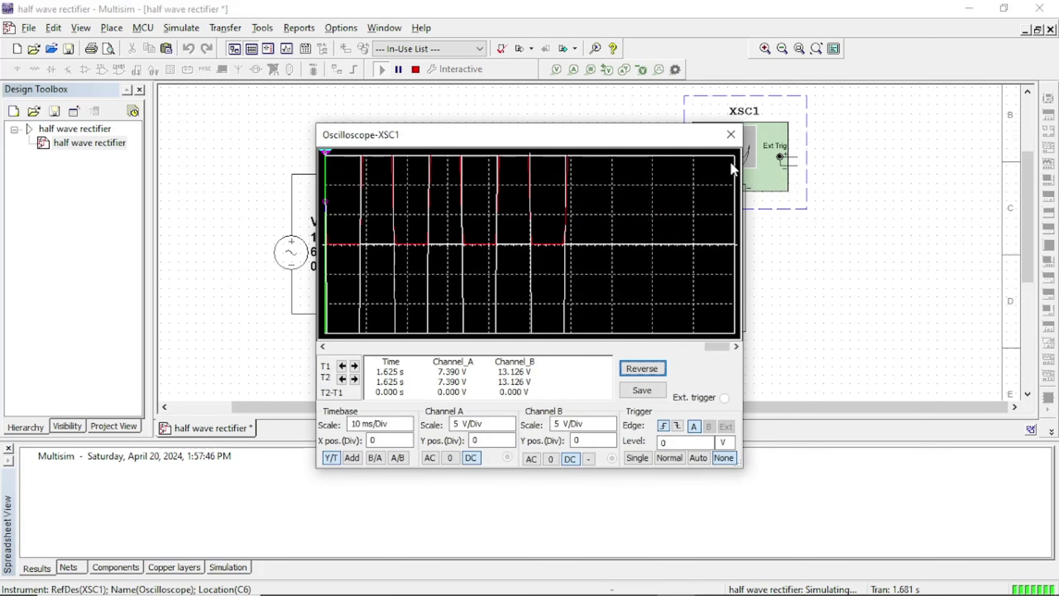
left_click(497, 425)
left_click(510, 421)
left_click(510, 420)
left_click(510, 420)
left_click(509, 421)
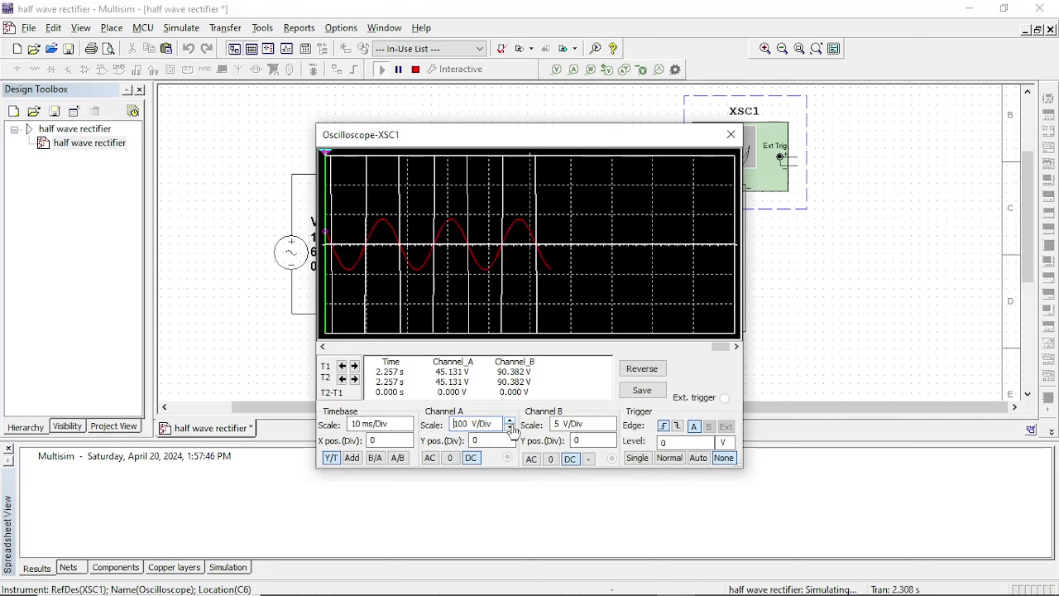
left_click(509, 427)
Set the oscilloscope's channel B scale to 100 V/Div.
left_click(599, 425)
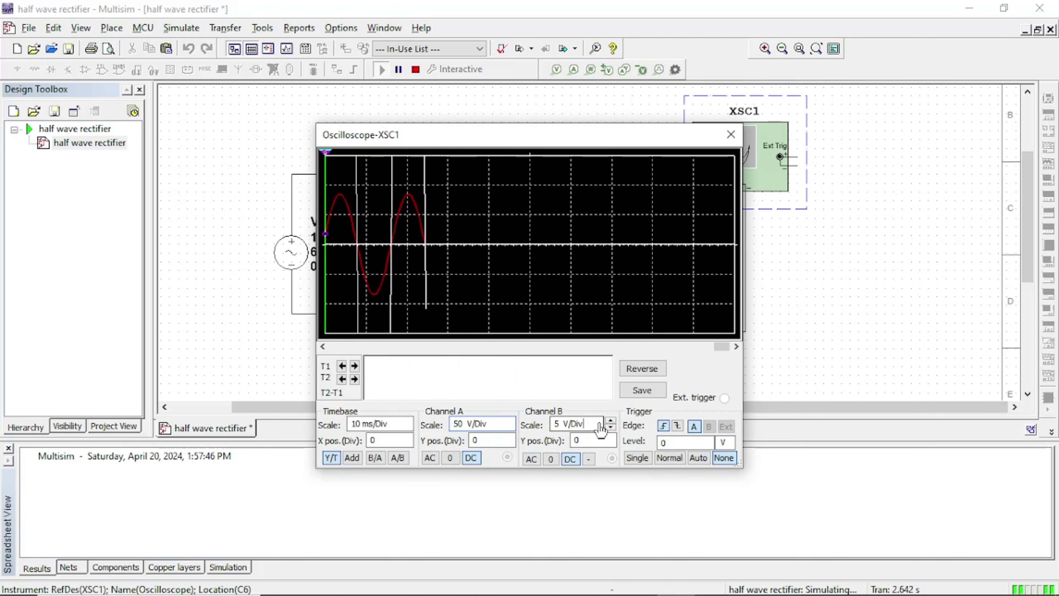
left_click(611, 420)
left_click(611, 420)
left_click(611, 421)
left_click(611, 420)
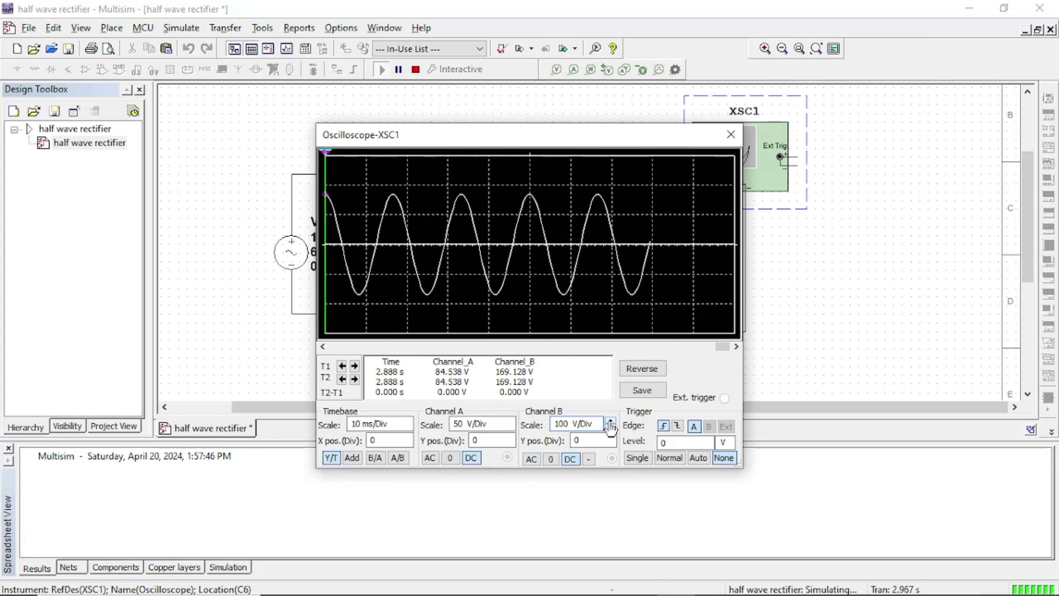
Set the oscilloscope's trigger to Single and channel B to AC coupling, and end the simulation.
left_click(638, 458)
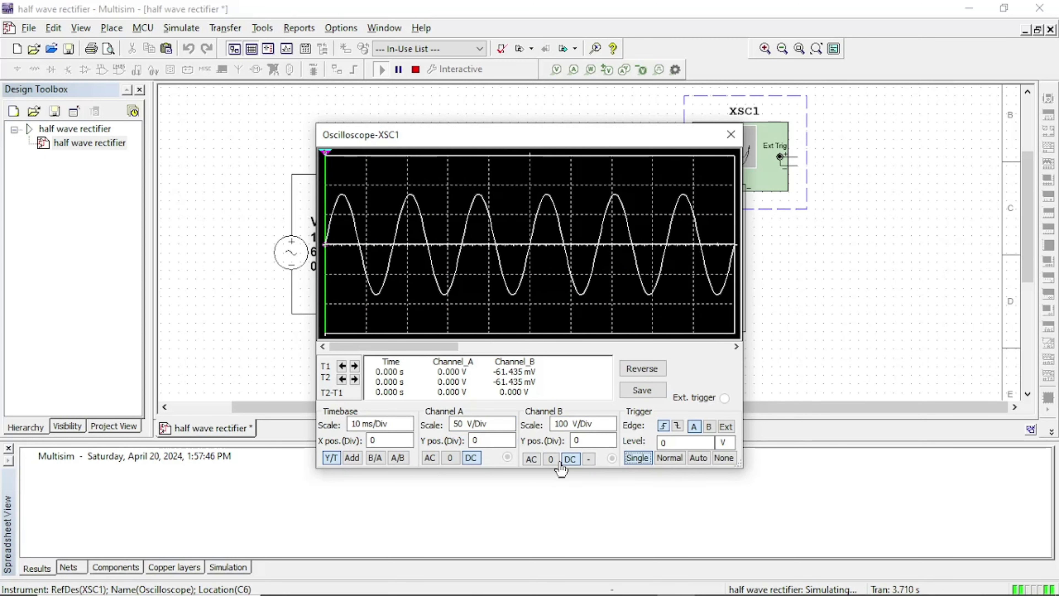
left_click(531, 459)
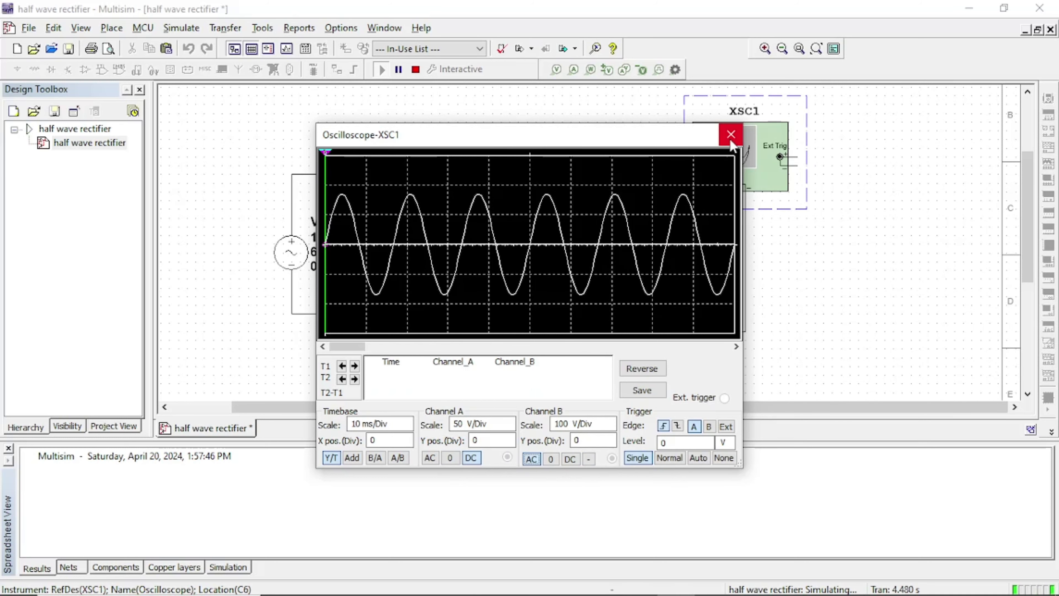
left_click(731, 134)
left_click(415, 70)
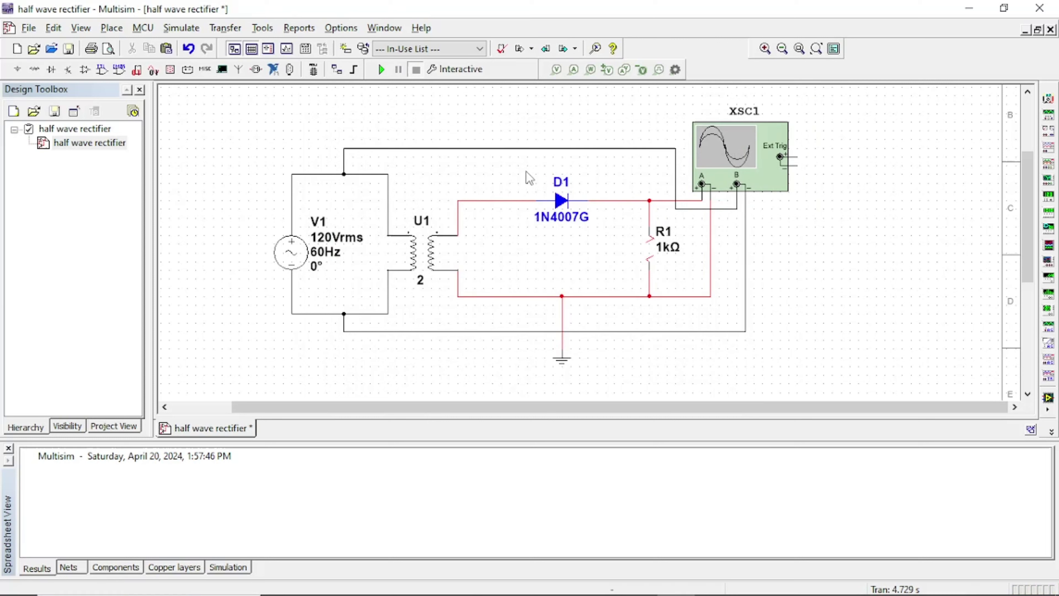
Review the value settings of the AC source, the transformer and the load resistor without changing them.
double_click(293, 256)
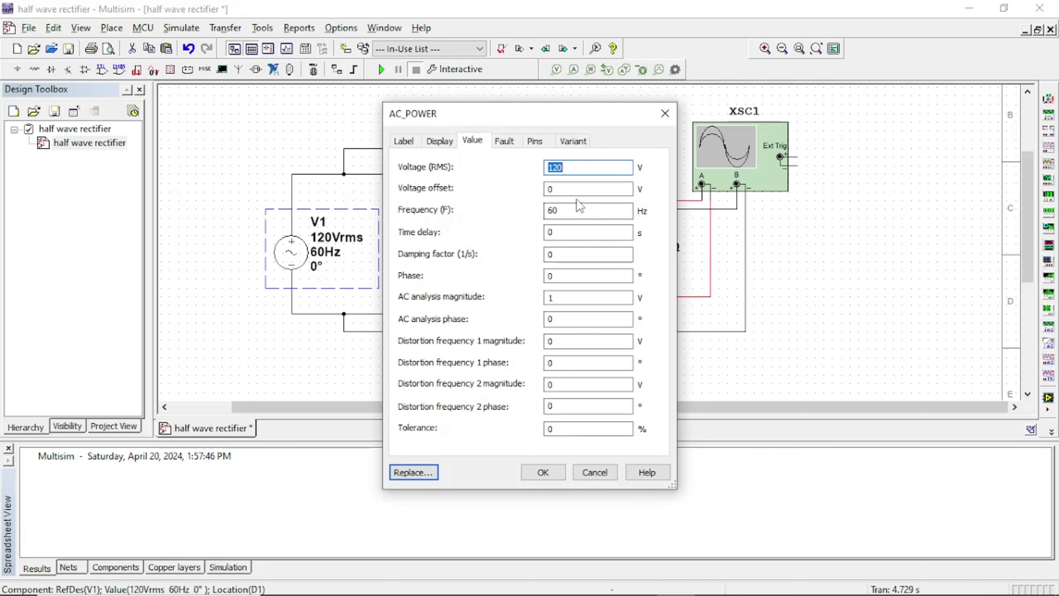
left_click(665, 113)
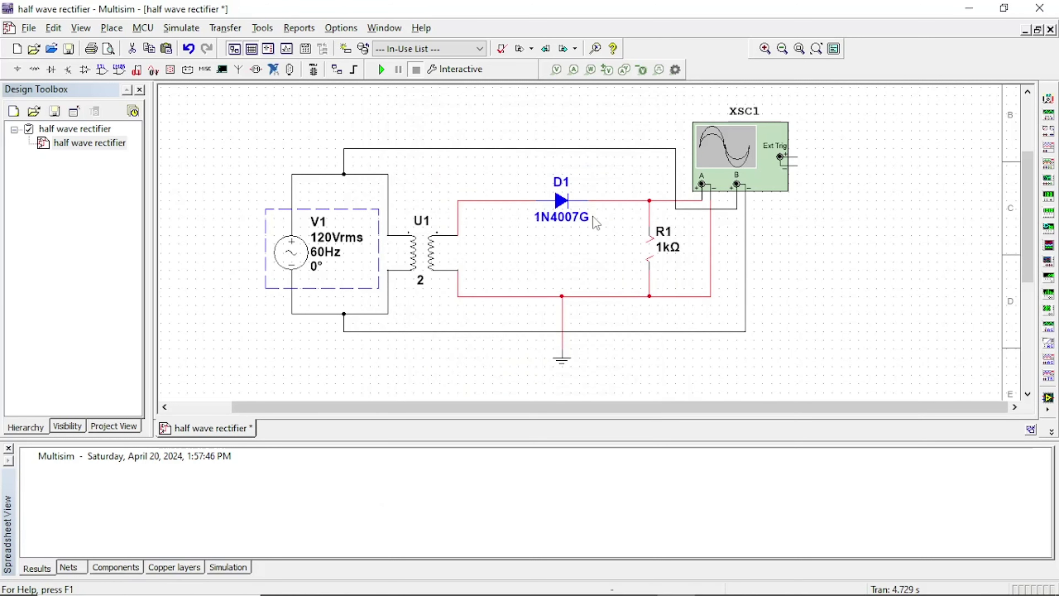
left_click(431, 255)
double_click(431, 256)
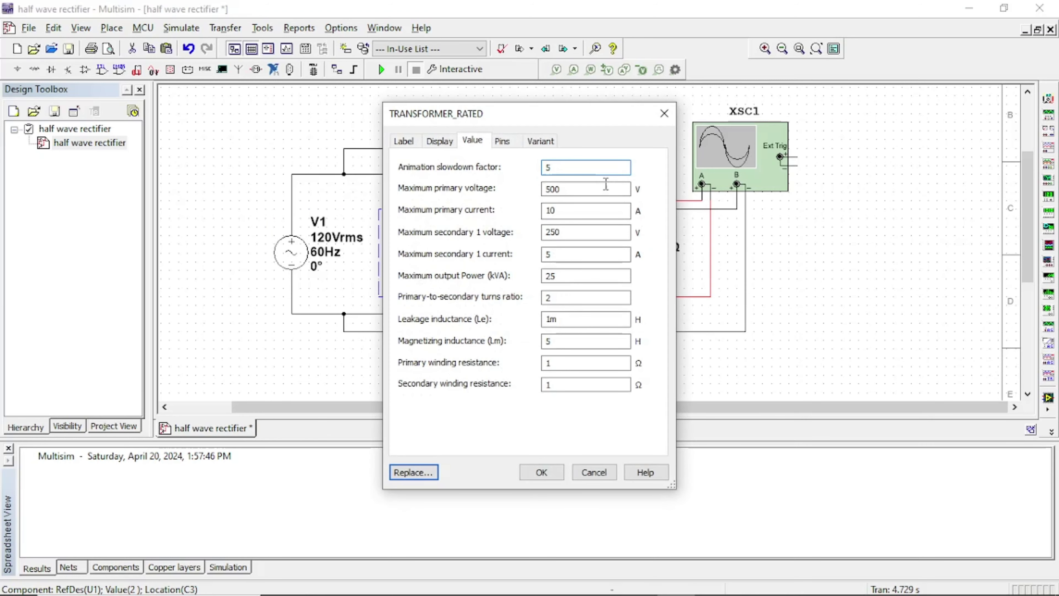
left_click(665, 113)
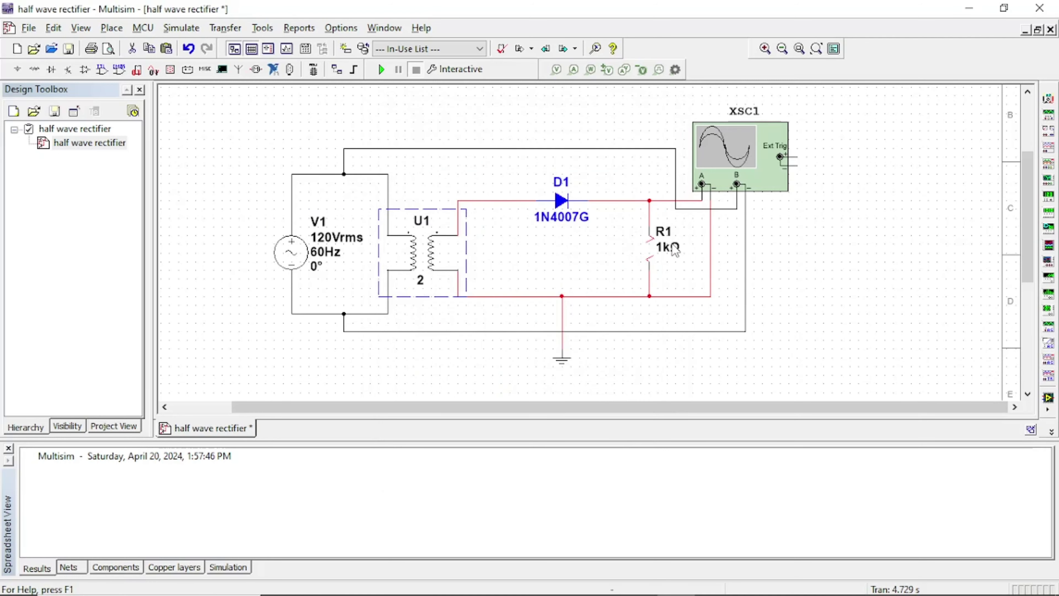
left_click(657, 251)
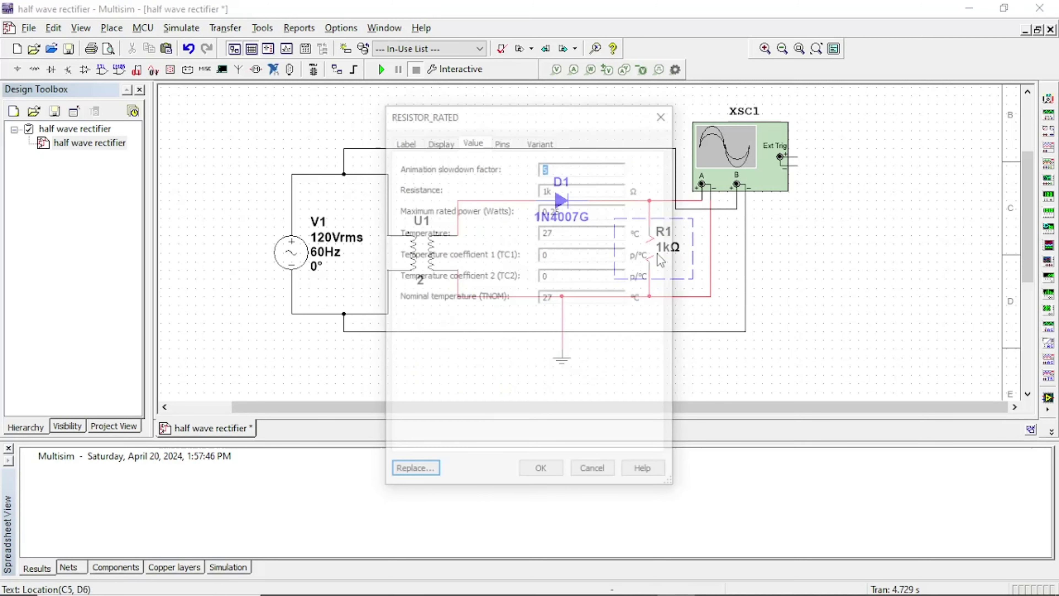
left_click(661, 118)
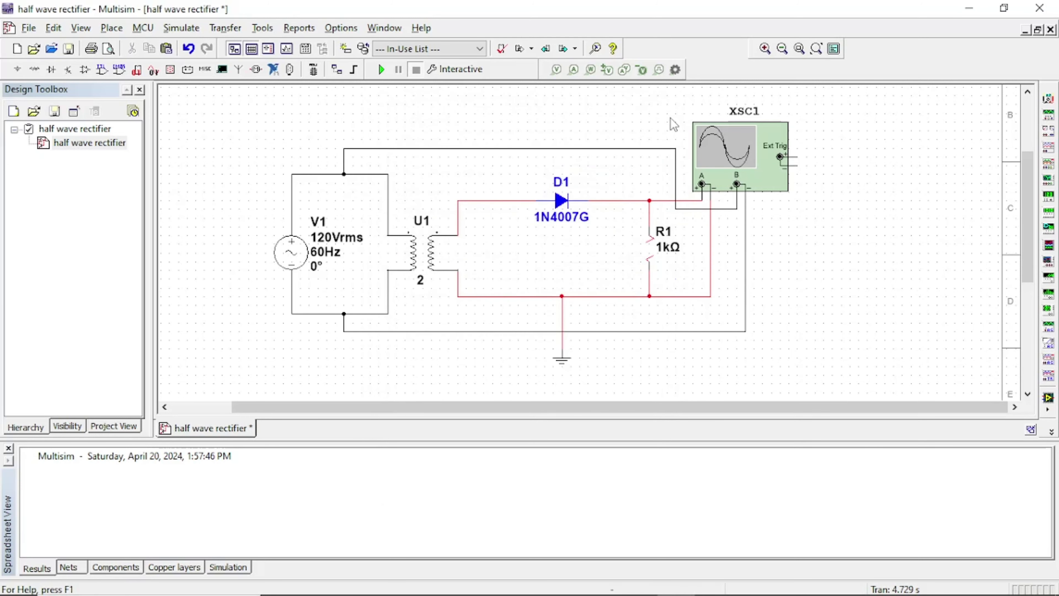
Rerun the simulation, compare the oscilloscope waveforms with channel B at 0 and at AC coupling, and stop the simulation.
double_click(692, 145)
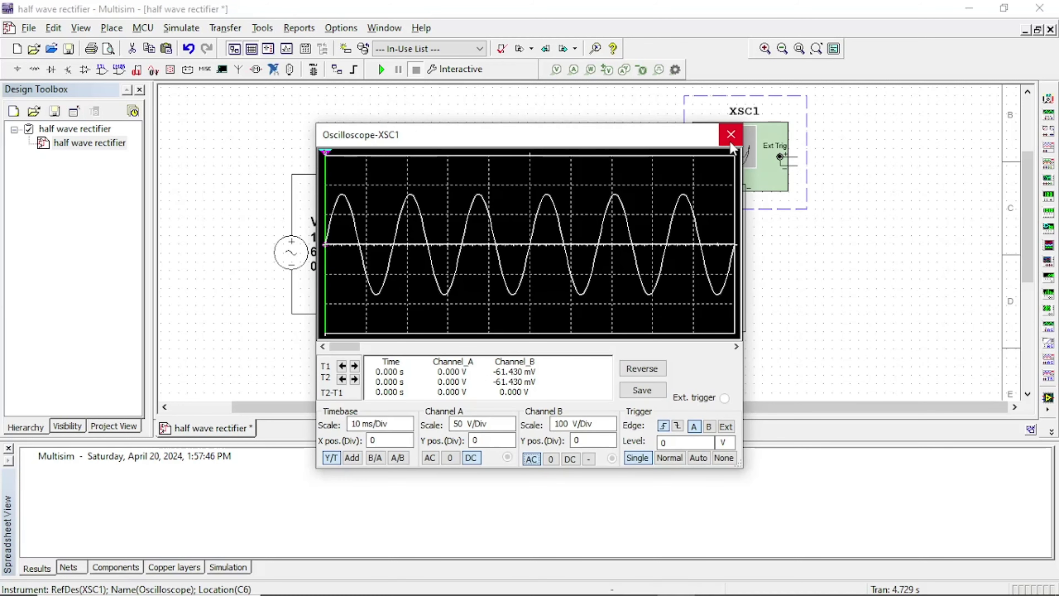
left_click(730, 135)
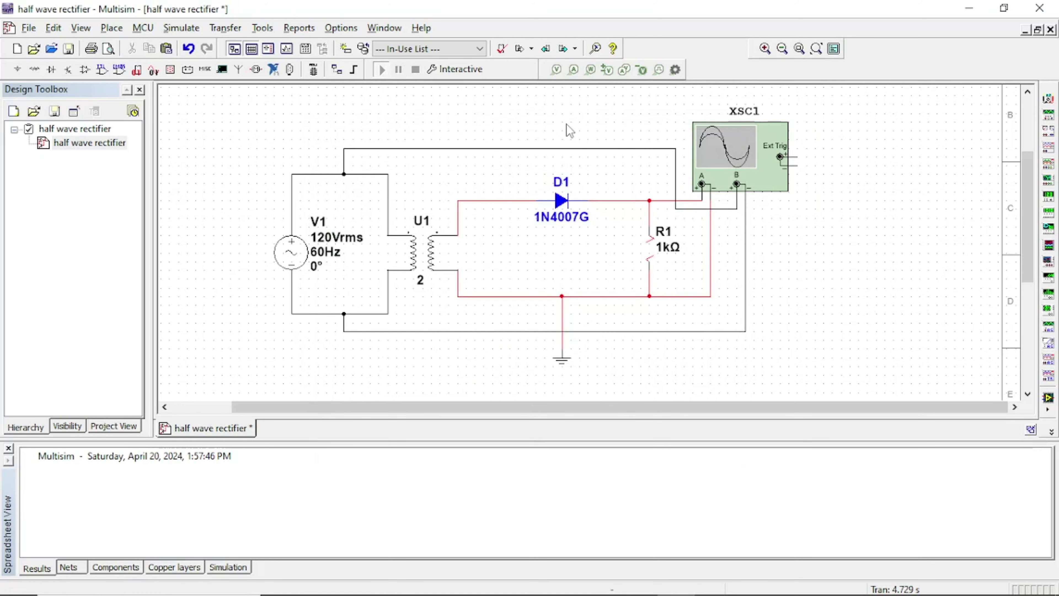
key("F5")
double_click(750, 167)
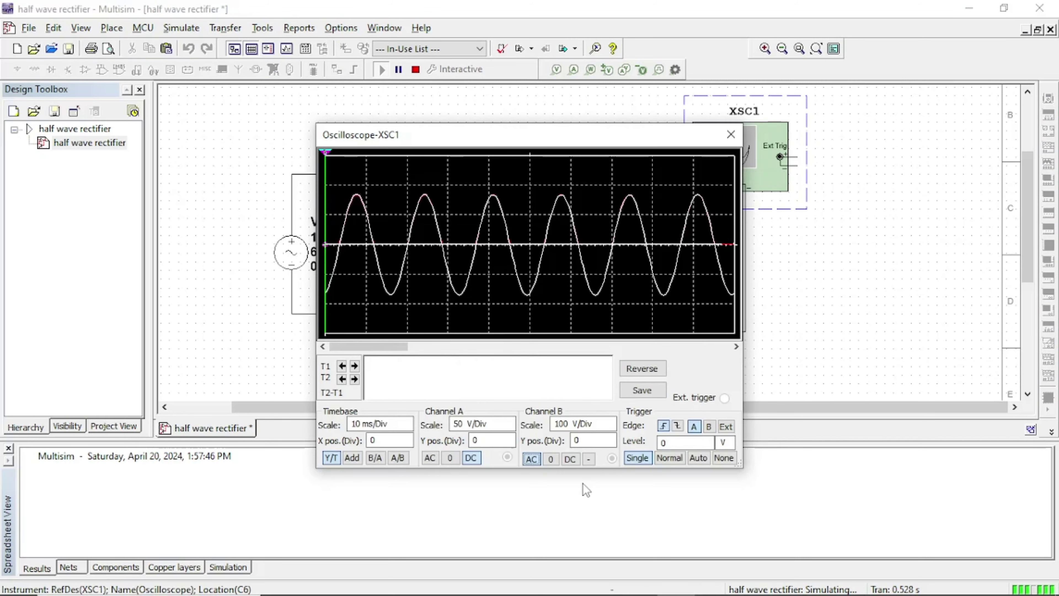
left_click(552, 459)
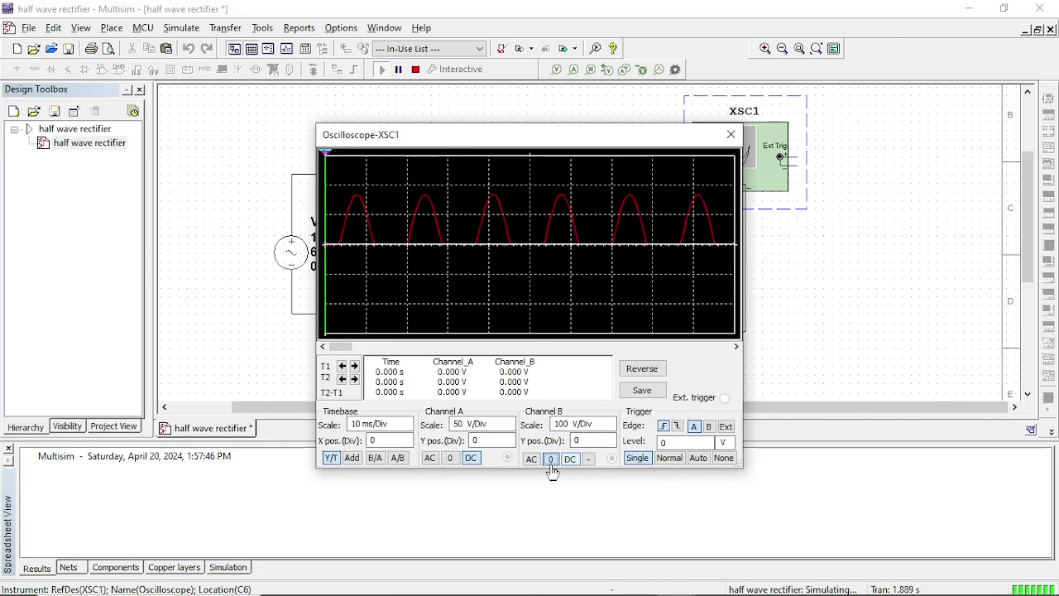
left_click(531, 459)
left_click(731, 134)
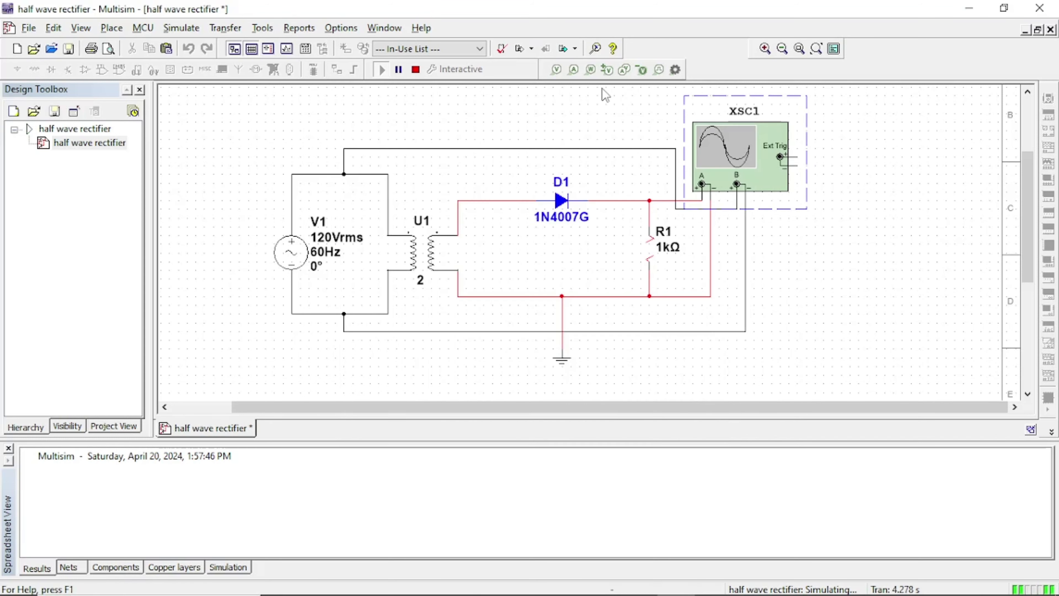
left_click(417, 70)
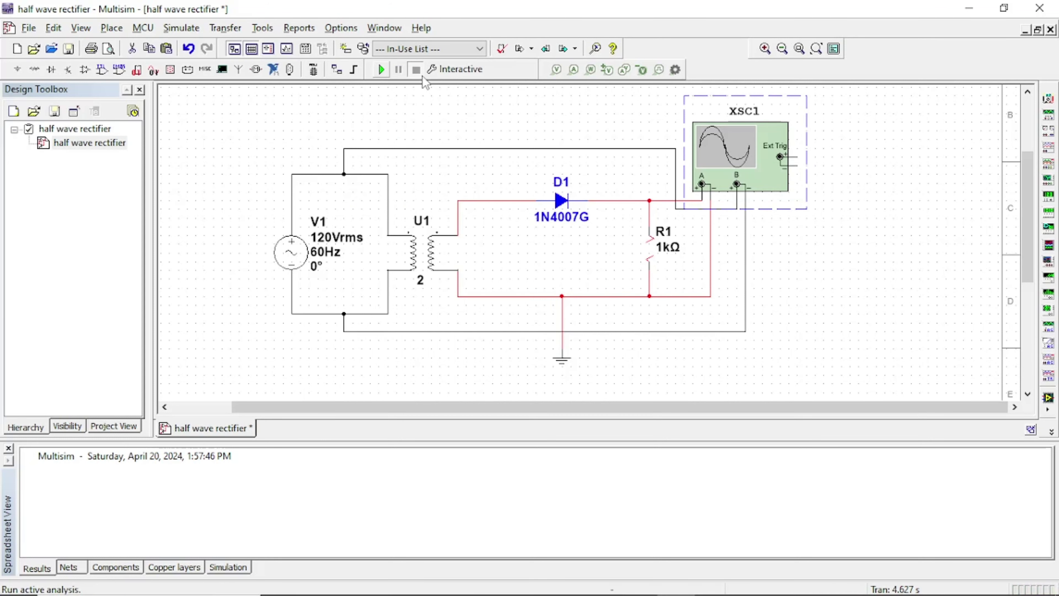